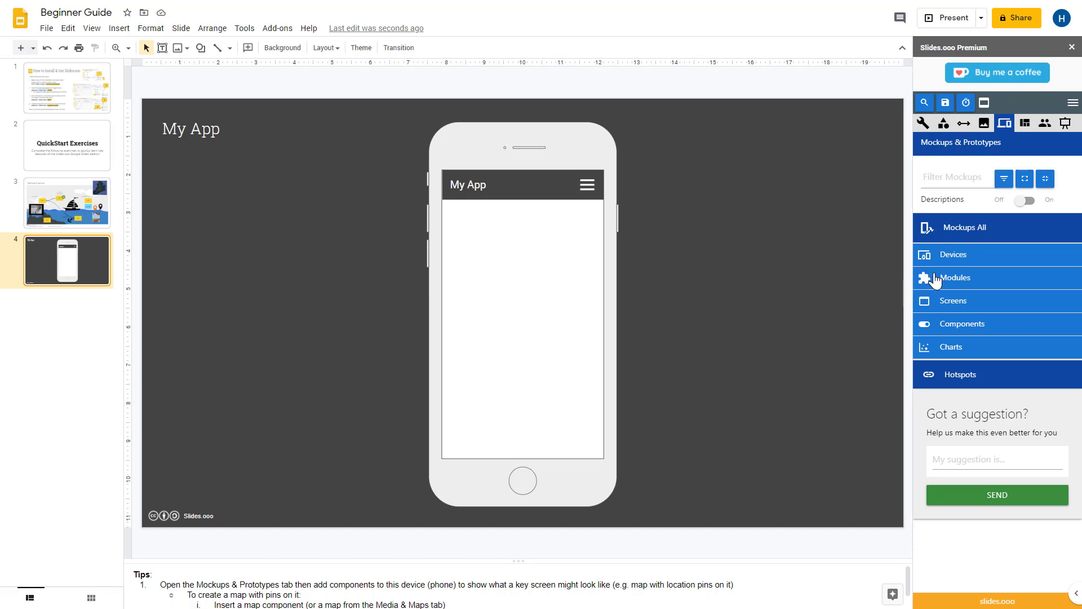
- Insert the Authentication module from the Mockups & Prototypes modules into the presentation
click(952, 257)
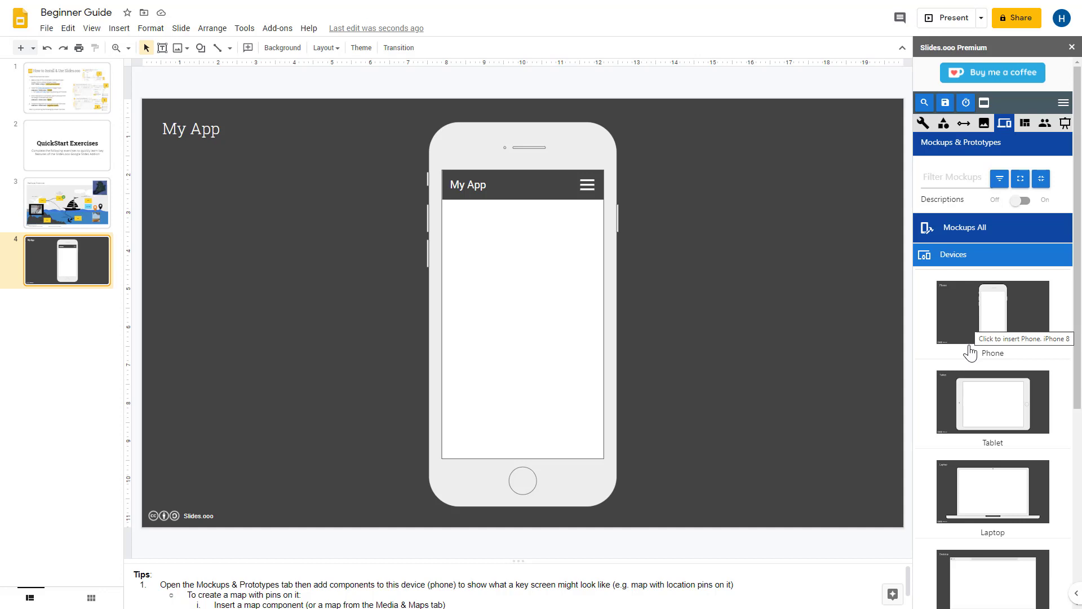
click(965, 262)
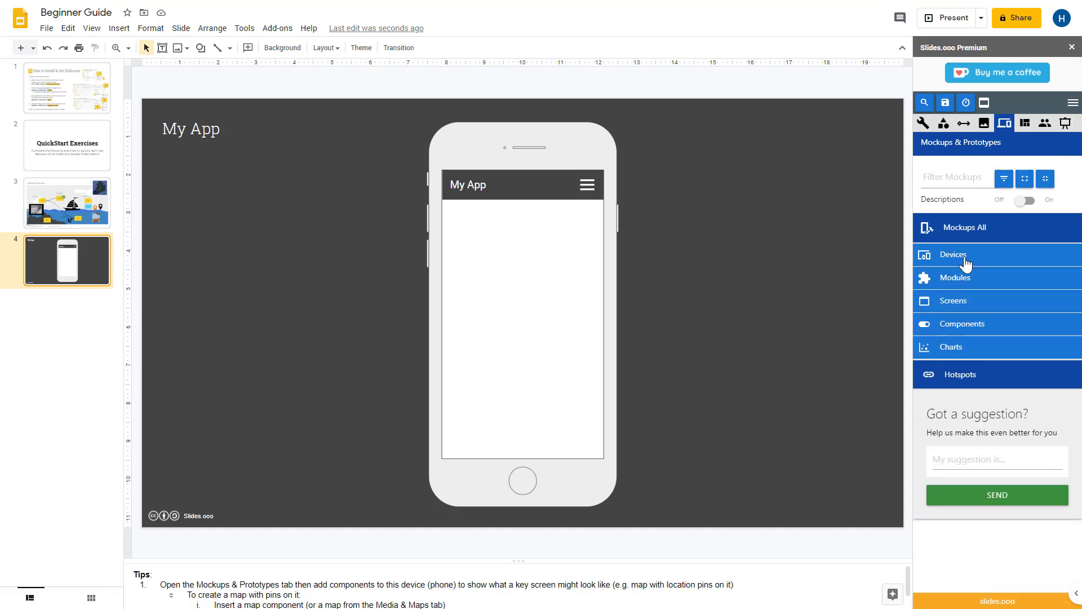
click(967, 286)
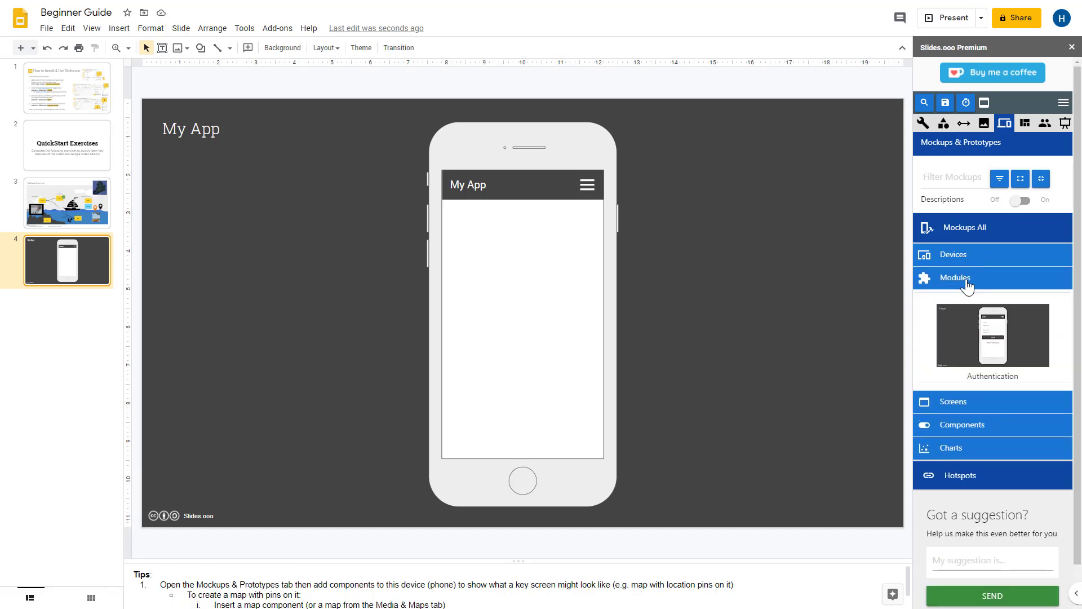
click(976, 336)
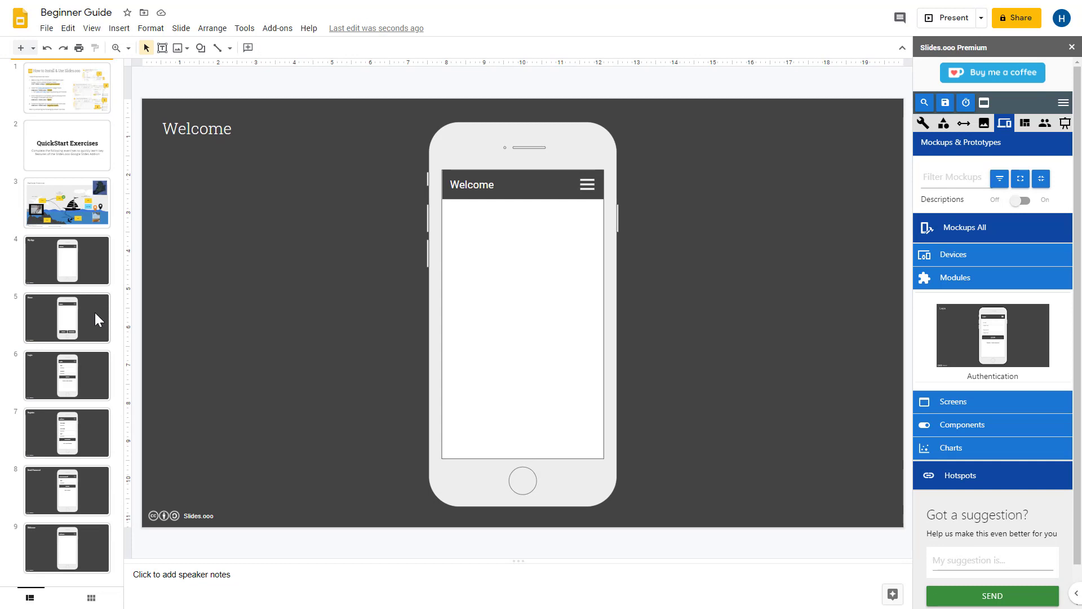
- Present from the Home slide, test the prototype links from Register through Login to the Welcome screen, and exit the presentation
click(96, 319)
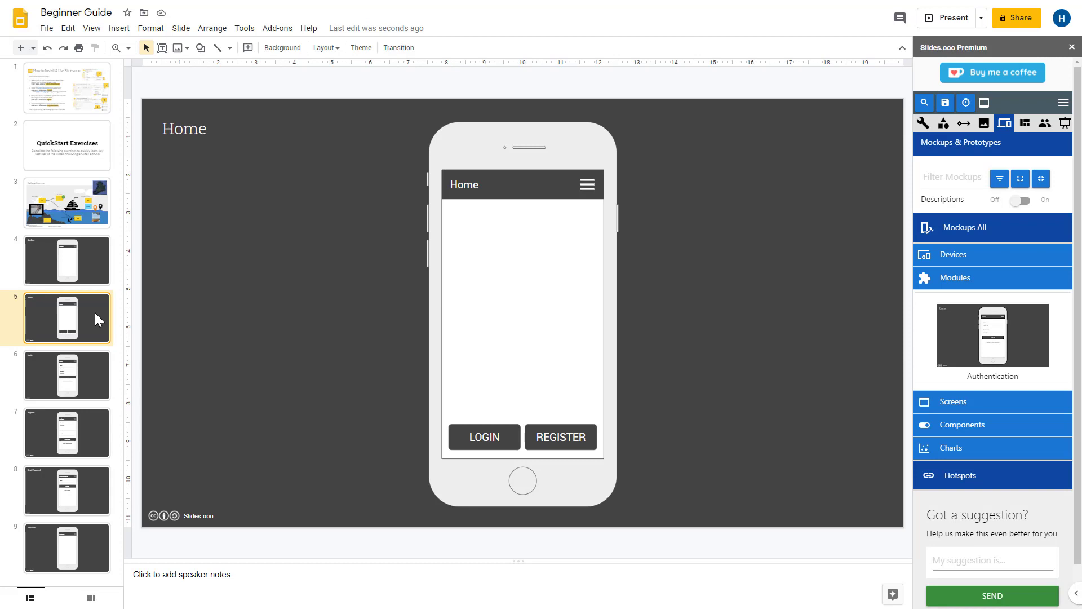
click(945, 24)
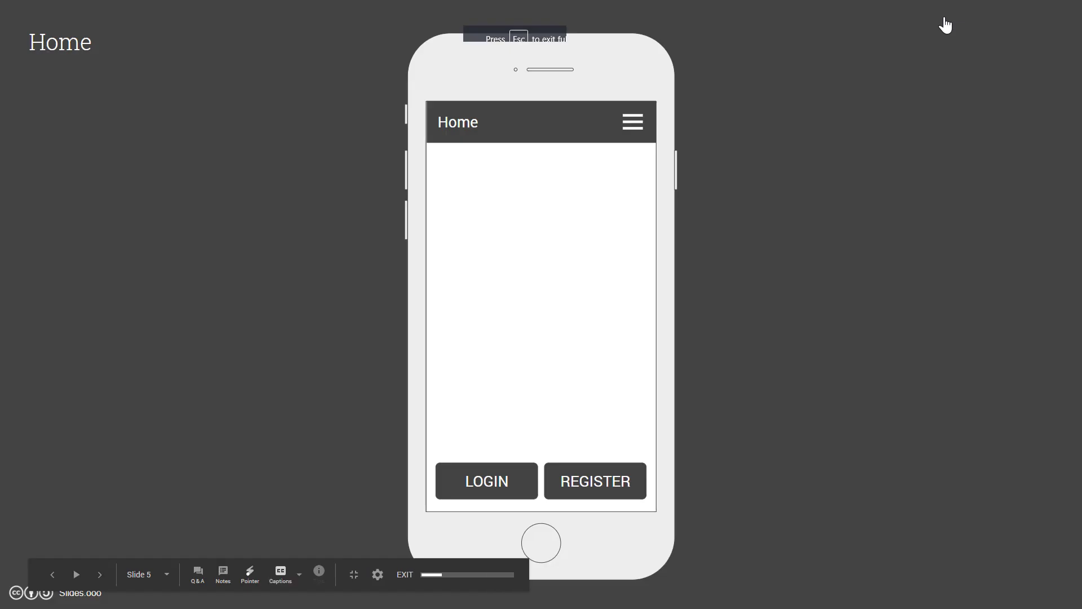
click(565, 480)
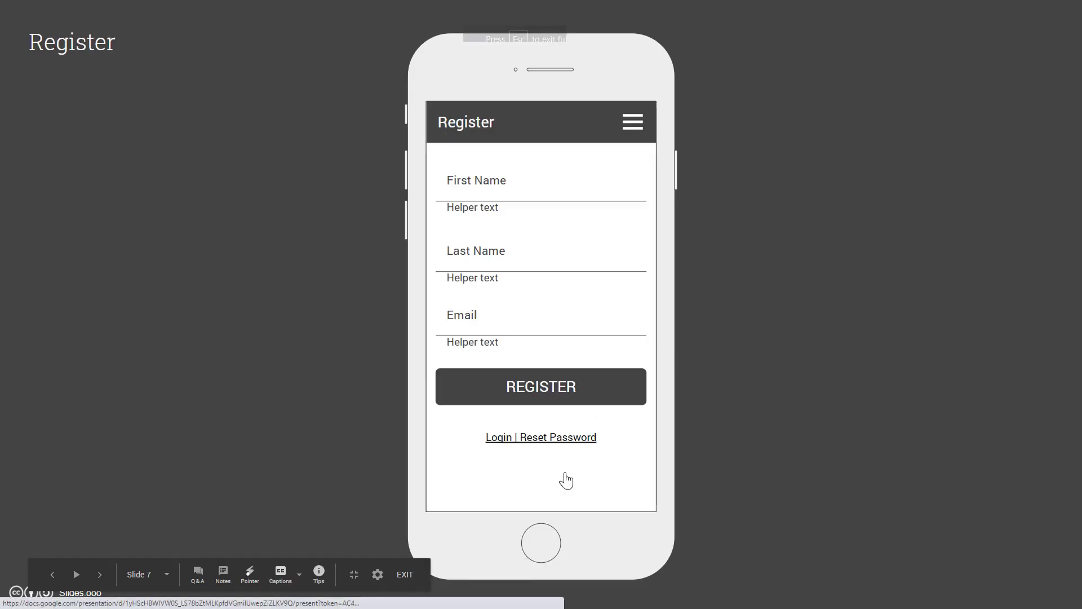
click(536, 389)
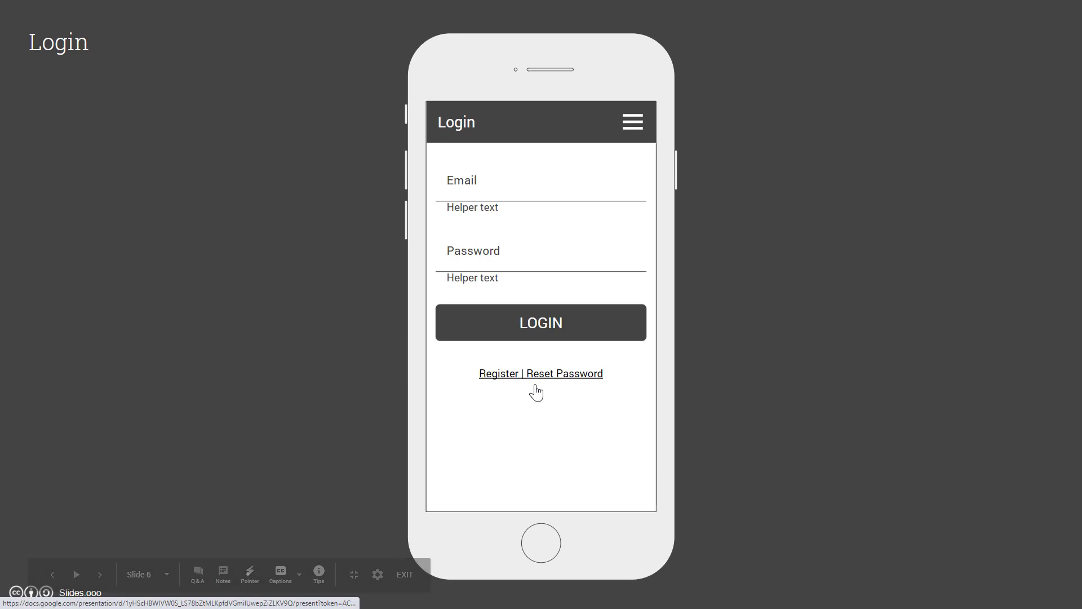
click(522, 328)
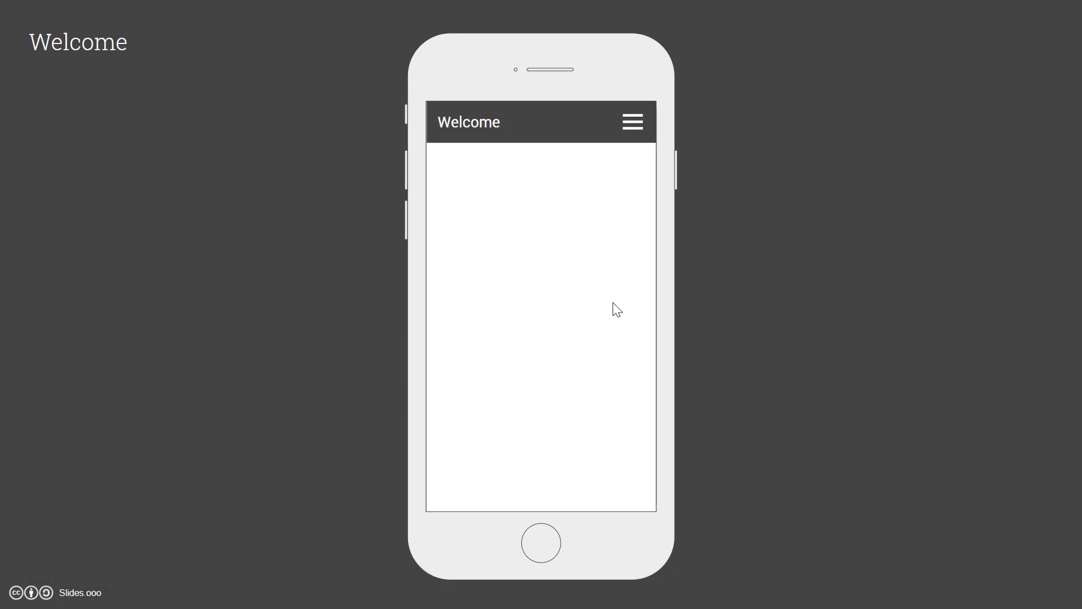
key(Escape)
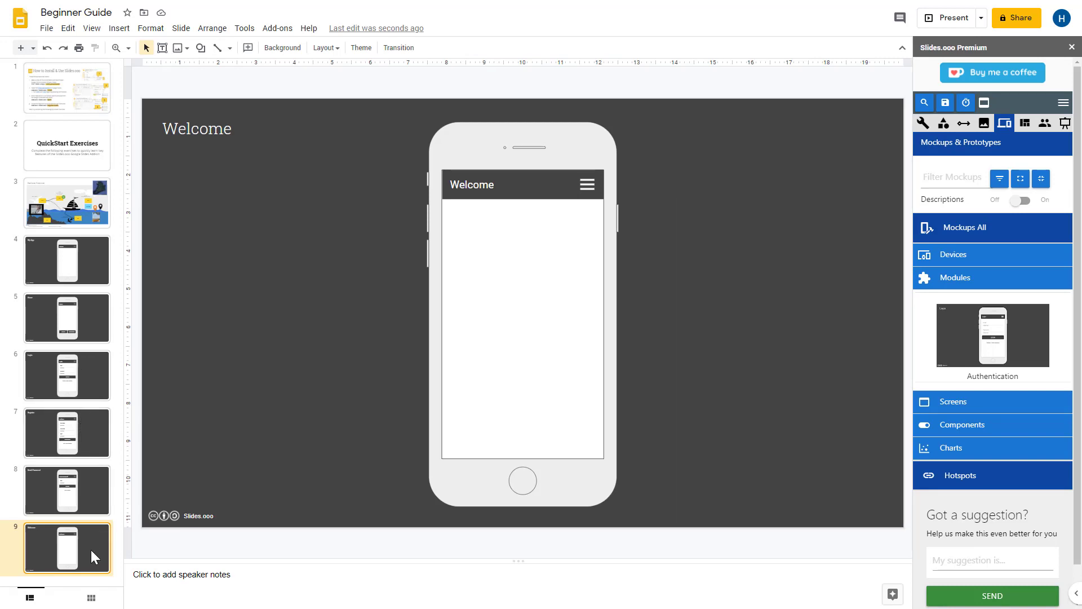
- Insert the Contact Us screen mockup after the Welcome slide
click(958, 259)
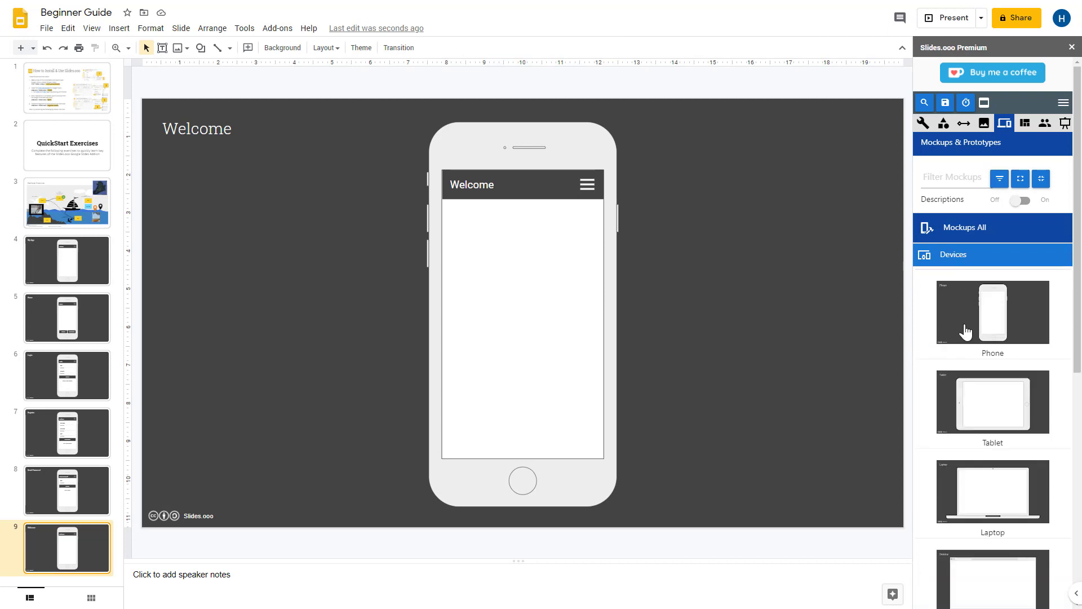
click(978, 260)
click(978, 406)
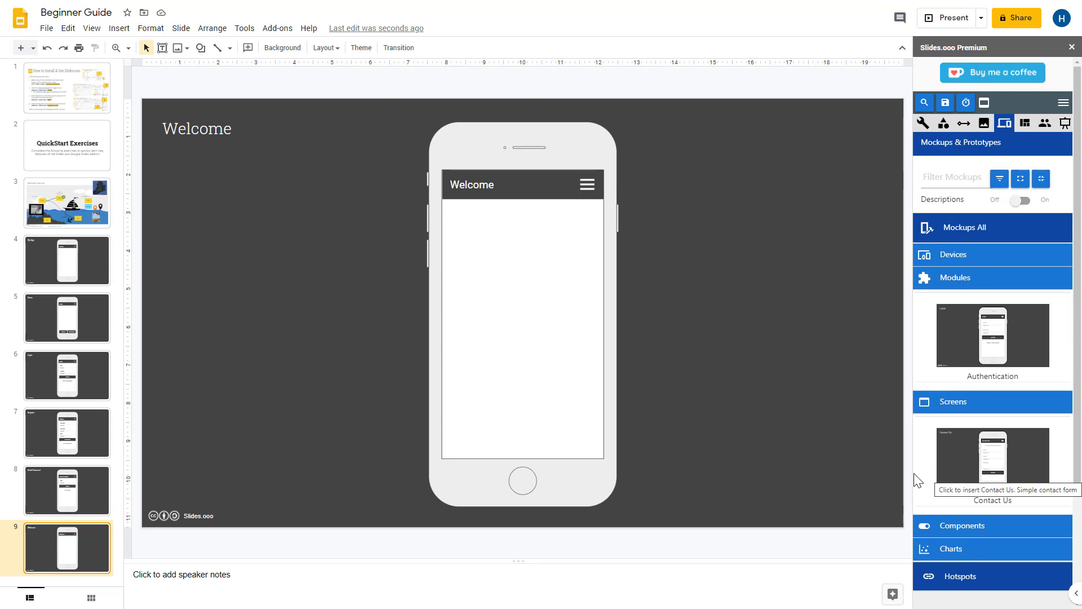
click(942, 460)
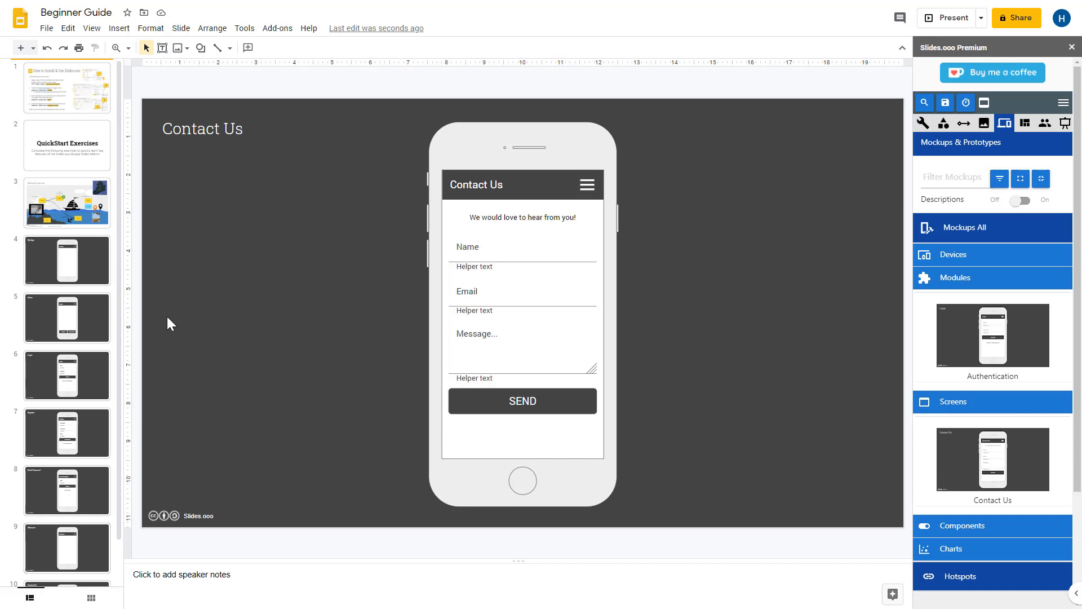
- Insert the sailing ship deck photo from the boat results onto the Home slide, using Fit Shape to fill the phone's white screen area
click(94, 312)
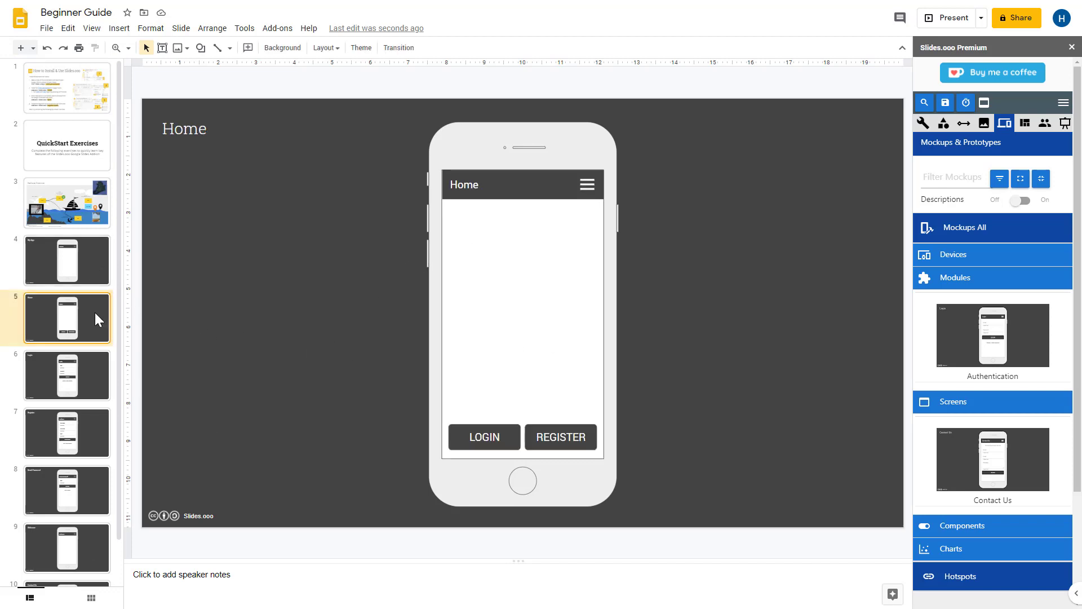
click(446, 289)
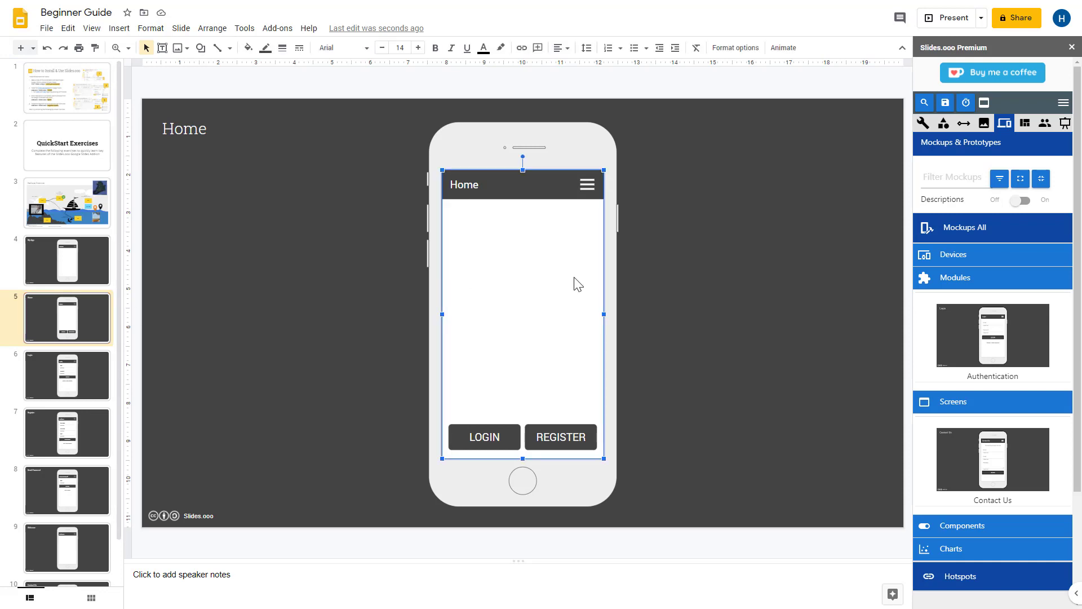
click(984, 124)
click(981, 192)
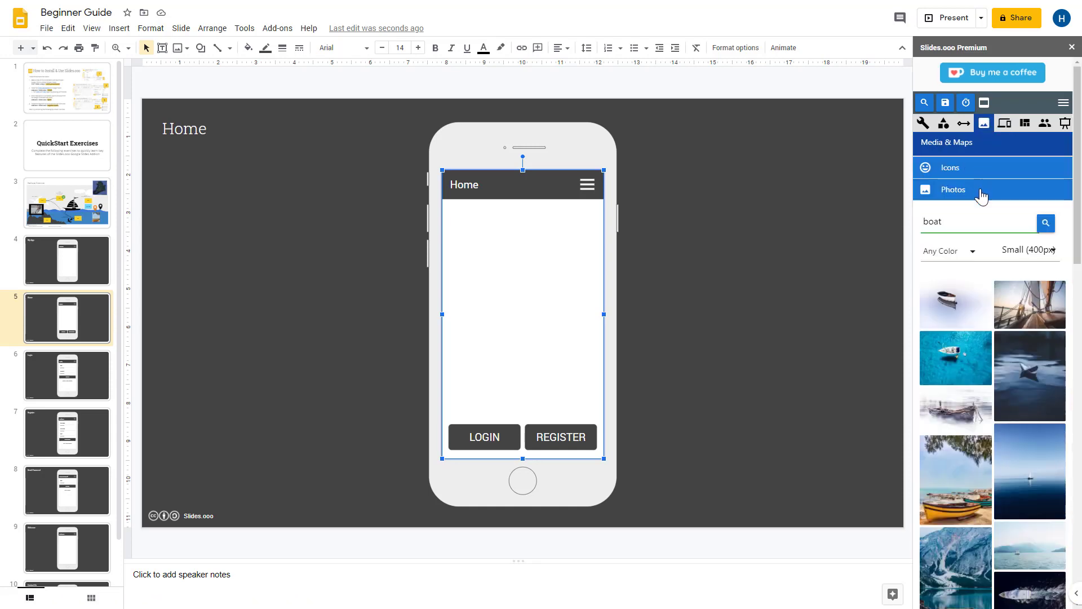
click(1027, 250)
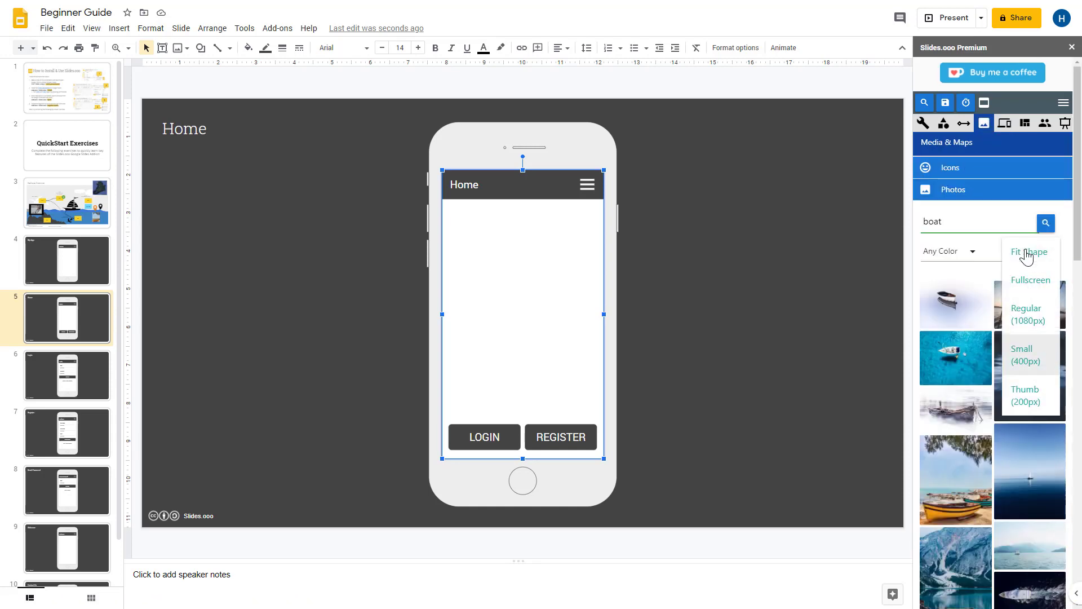
click(1032, 257)
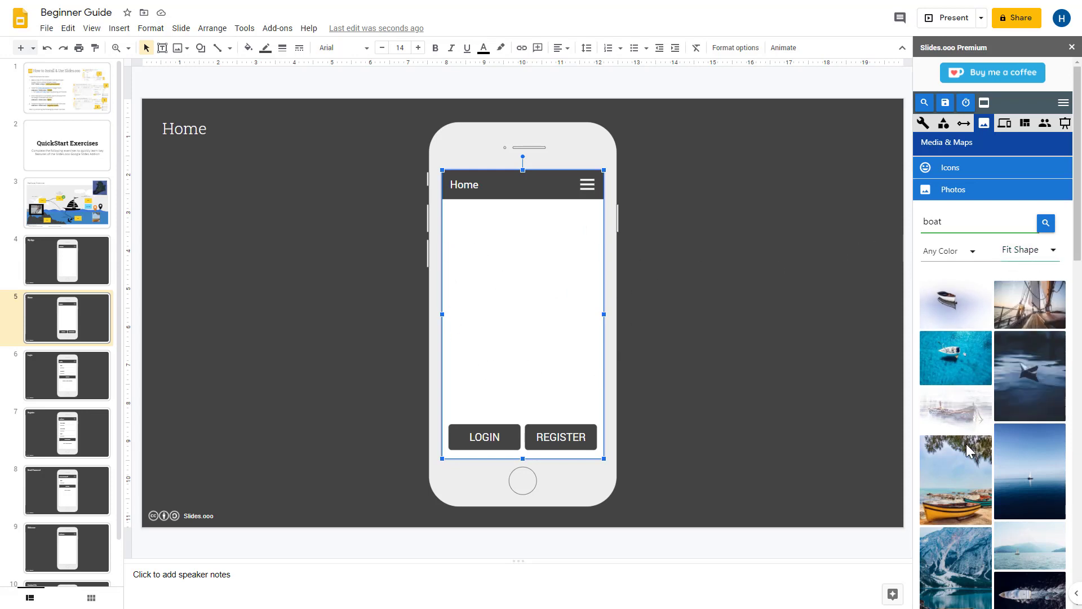
scroll(956, 469, down, 2)
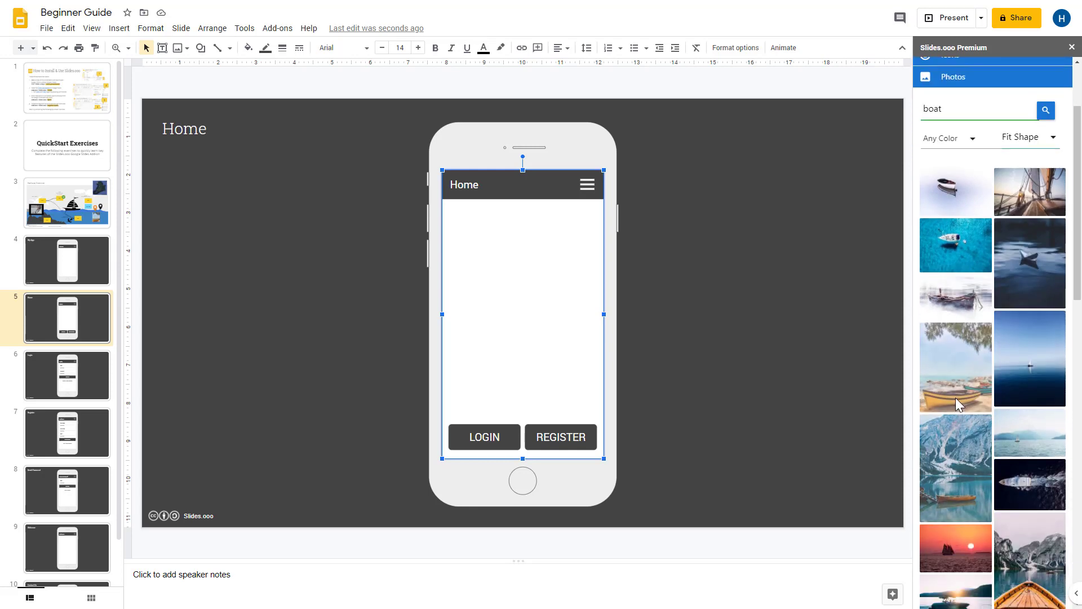
scroll(958, 390, down, 5)
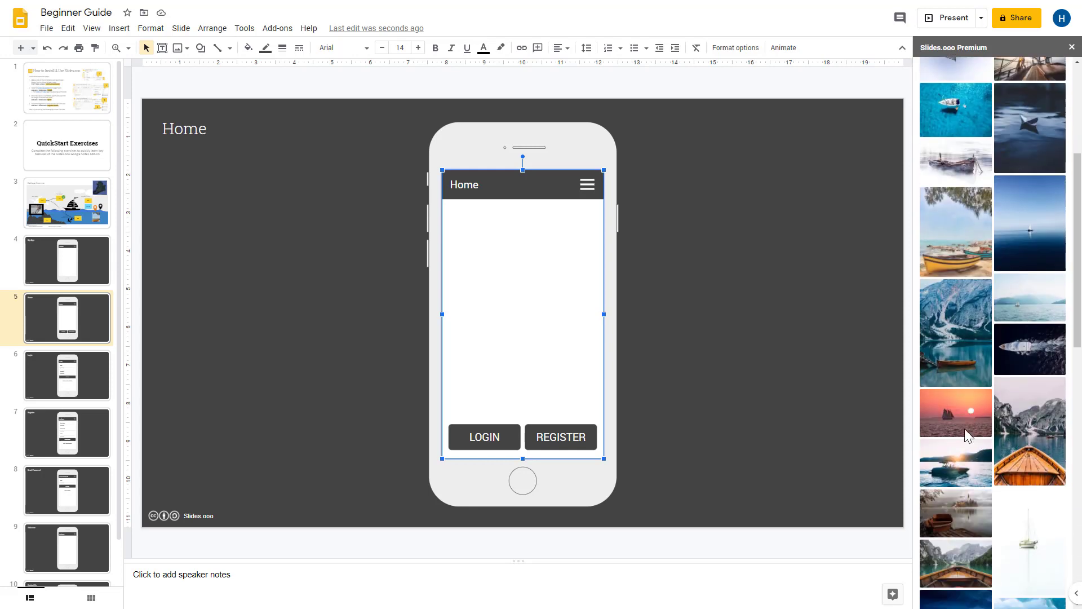
scroll(965, 427, down, 3)
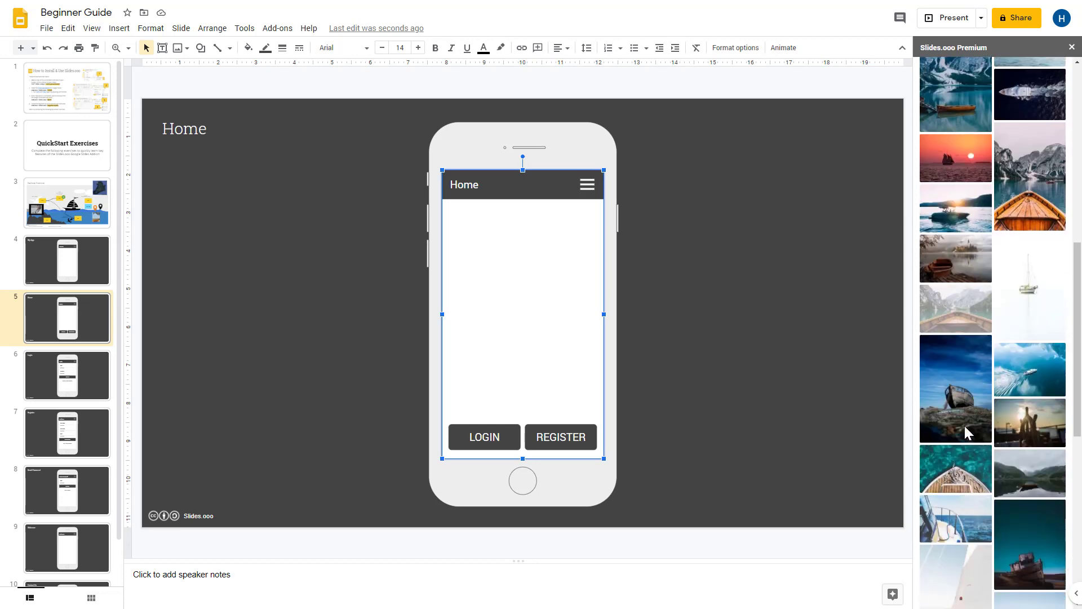
scroll(965, 425, up, 7)
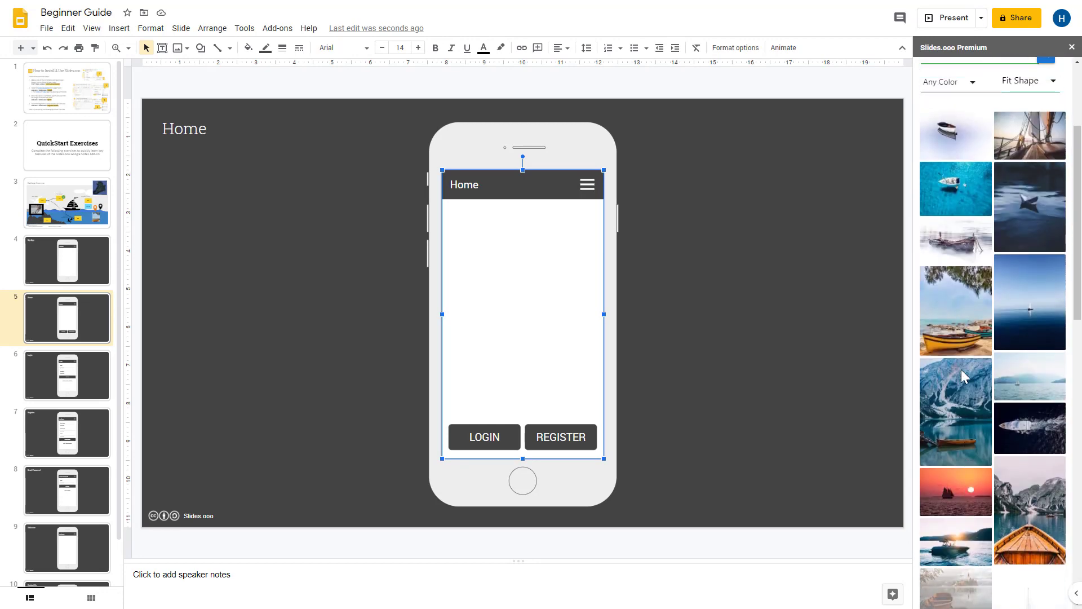
click(1033, 139)
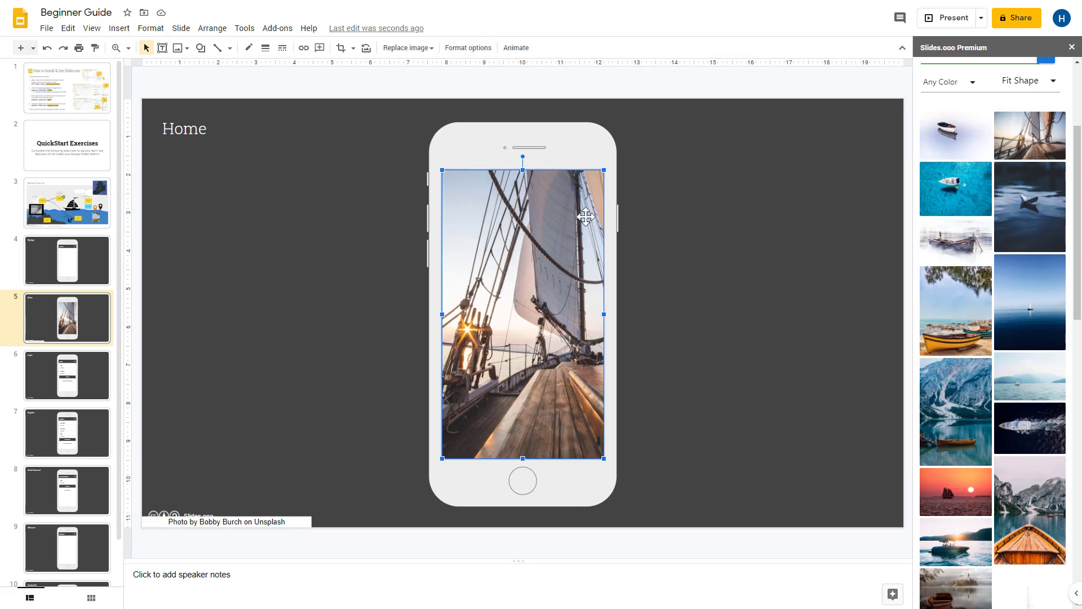
- Send the ship photo backward until it sits behind the Home header and the LOGIN and REGISTER buttons
right_click(578, 241)
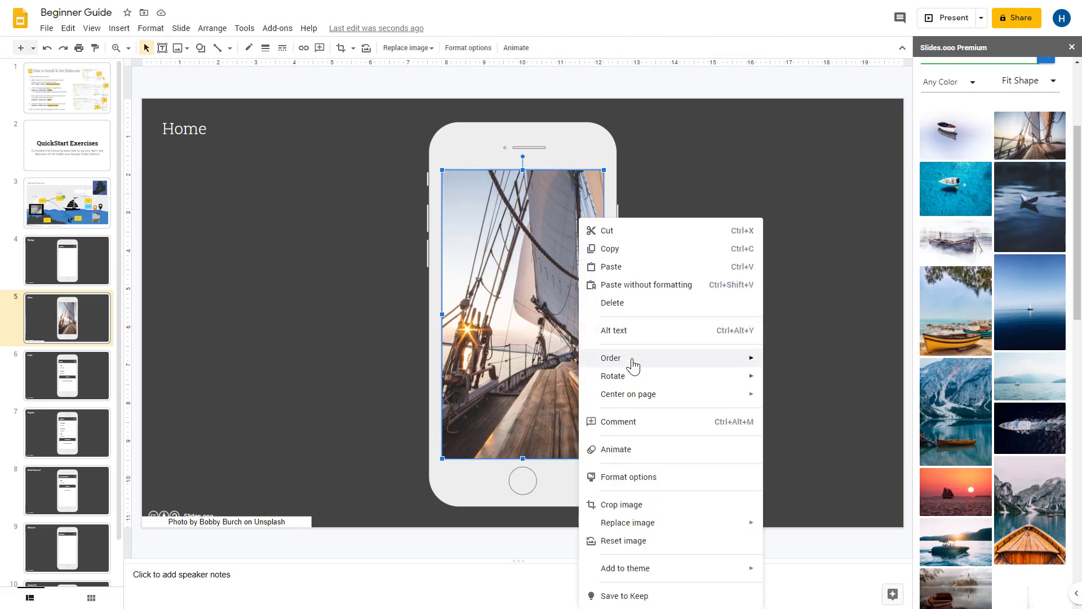
mouse_move(712, 360)
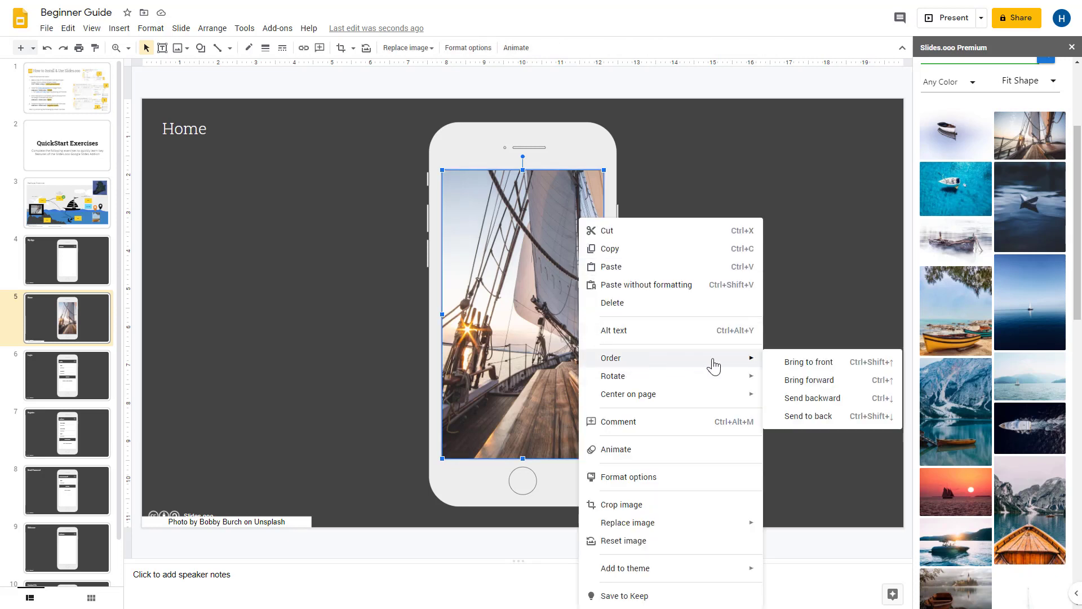
click(815, 399)
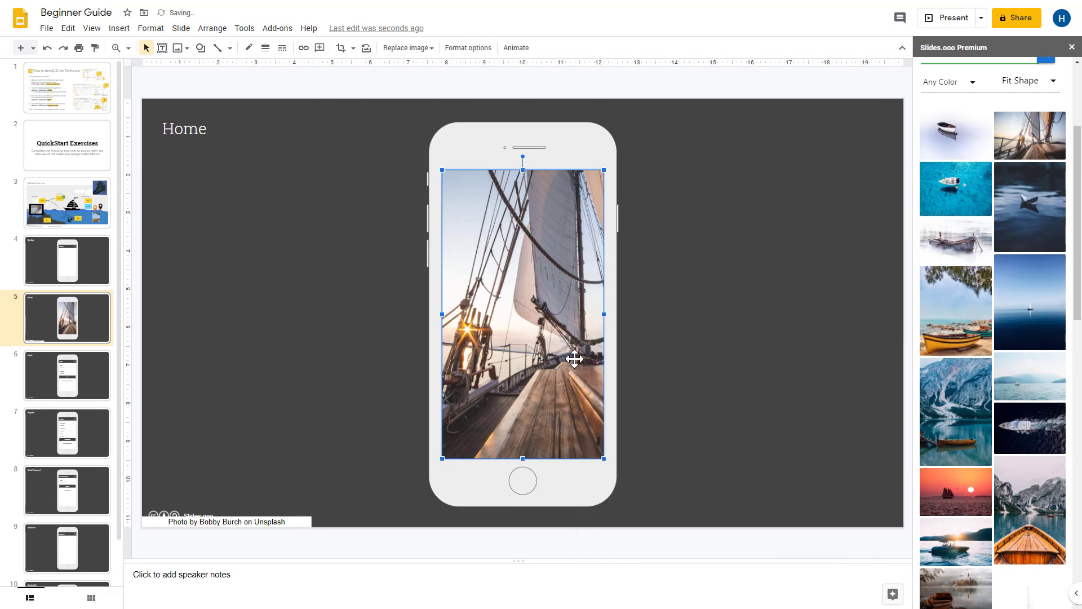
key(ctrl+Down)
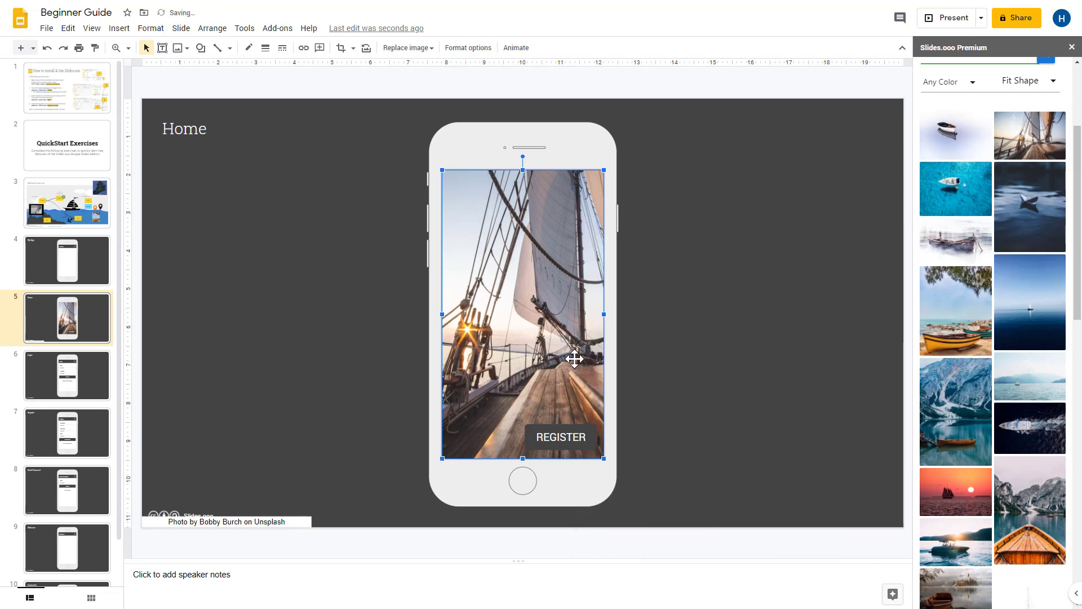
key(ctrl+Down)
key(ctrl+Down)
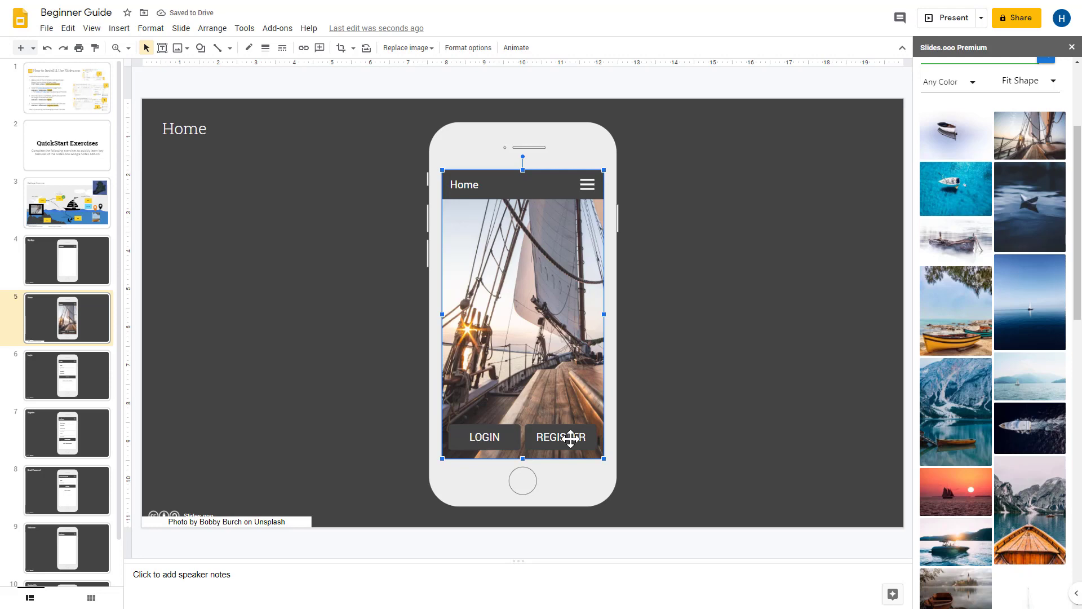
- Present from the Home slide, test the login path to Welcome, advance to Contact Us, and exit the presentation
click(939, 18)
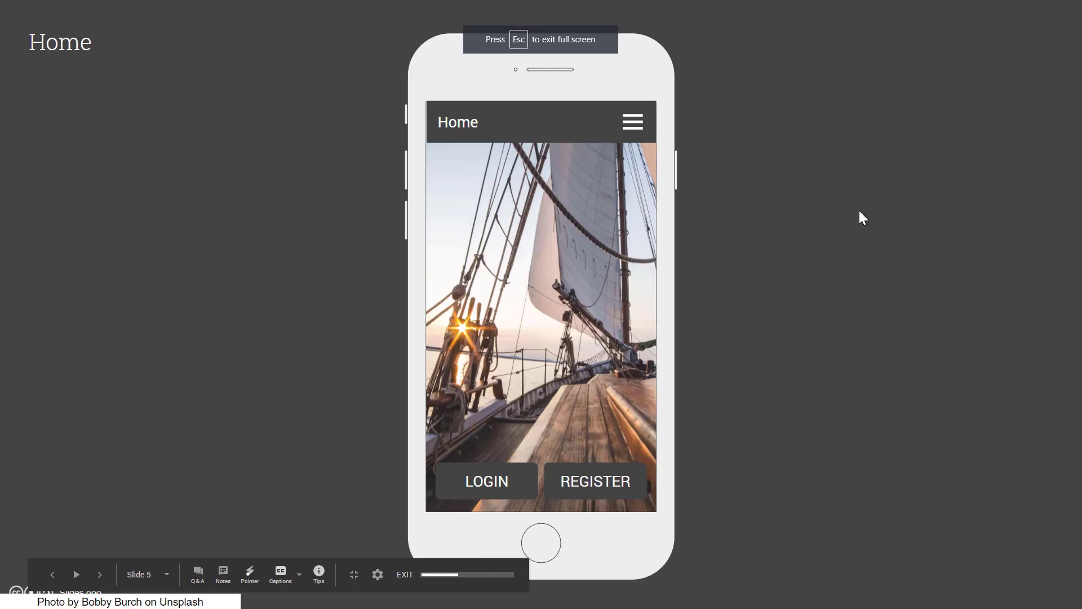
click(499, 488)
click(557, 328)
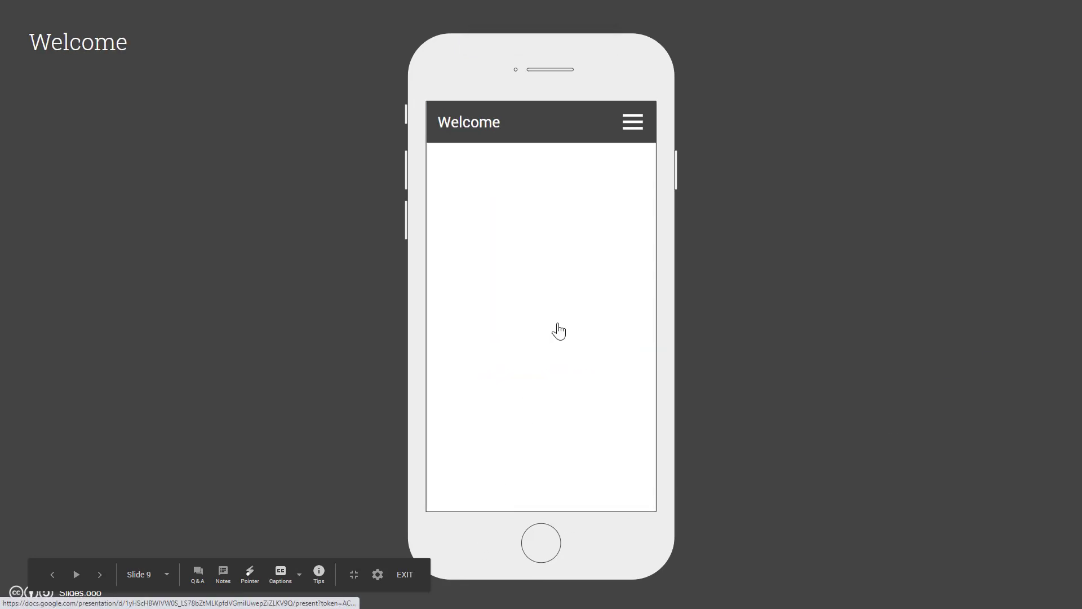
click(565, 347)
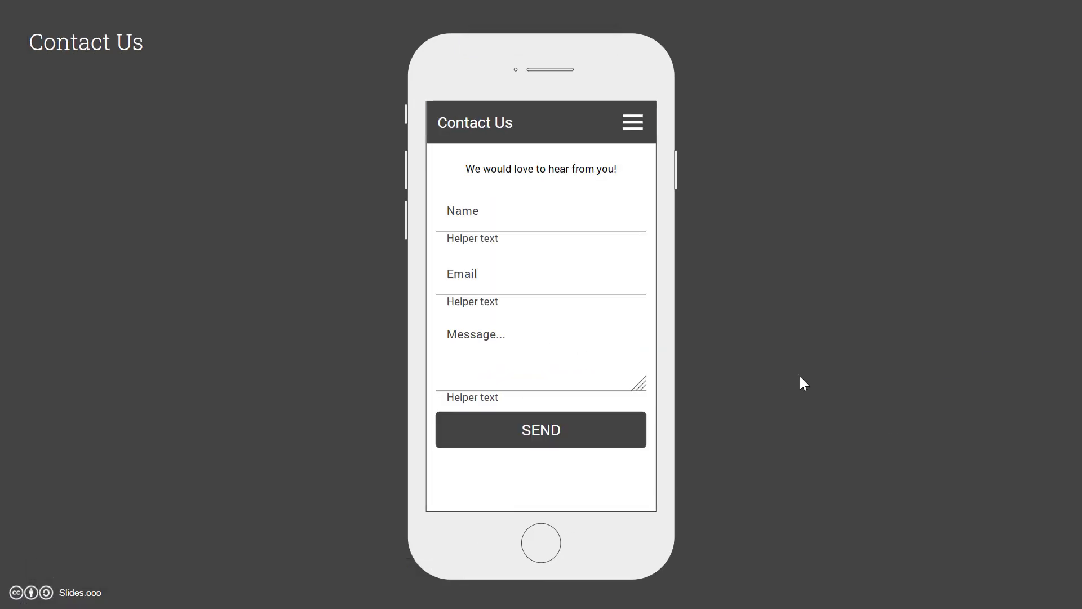
key(Escape)
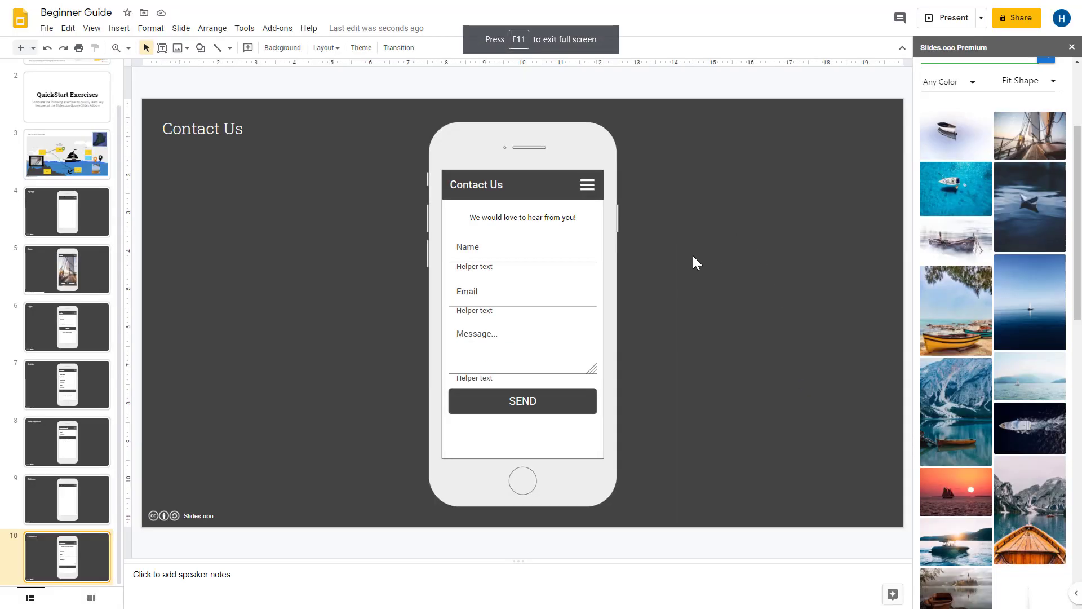
- Return to the Mockups & Prototypes collection of the Slides.ooo add-on
scroll(84, 431, up, 1)
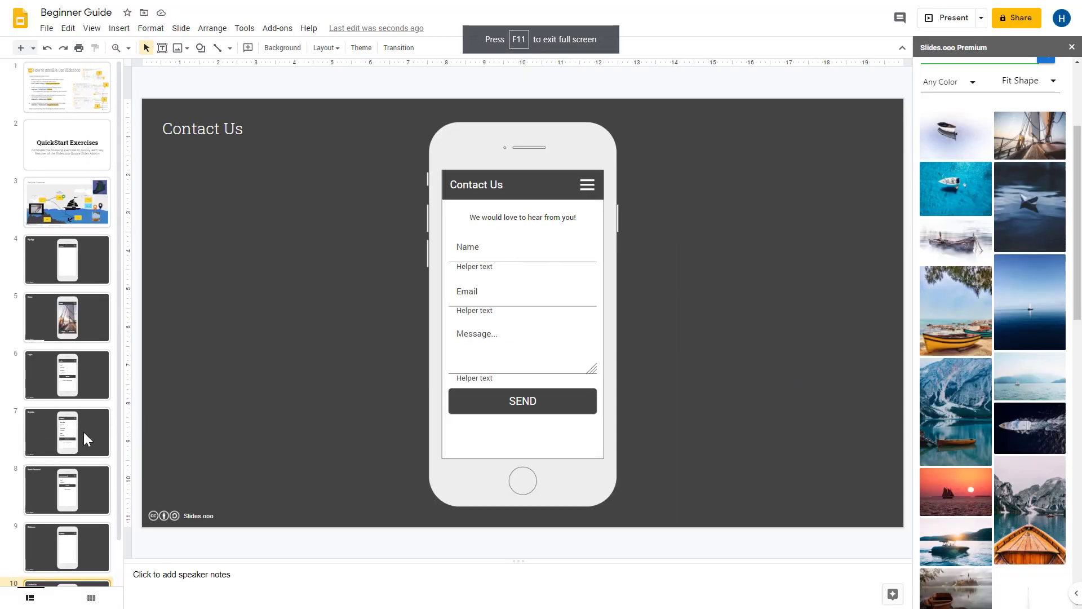
scroll(1079, 120, up, 5)
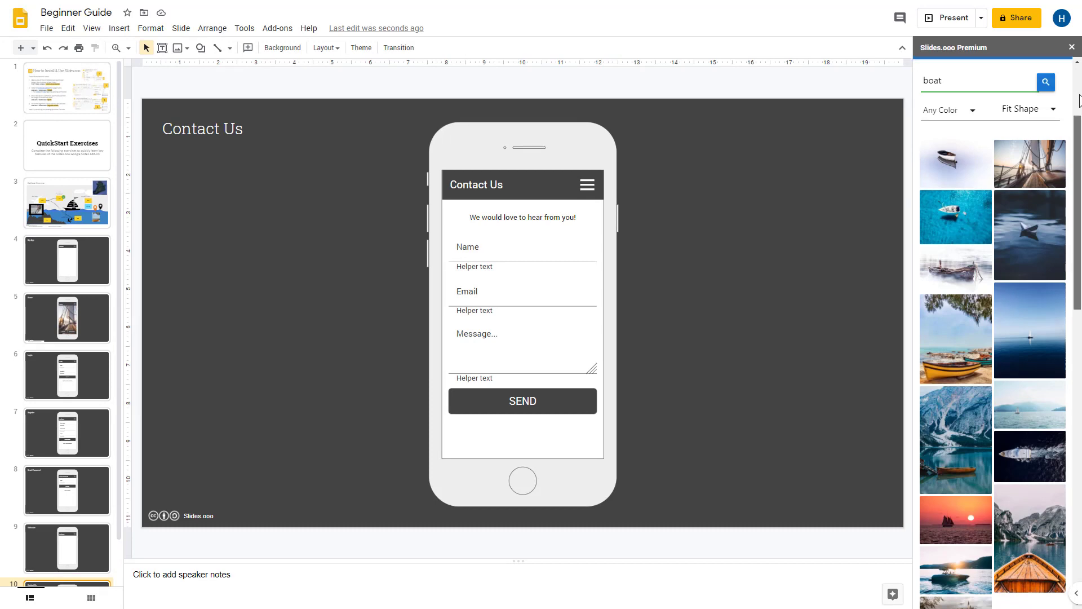
click(1005, 125)
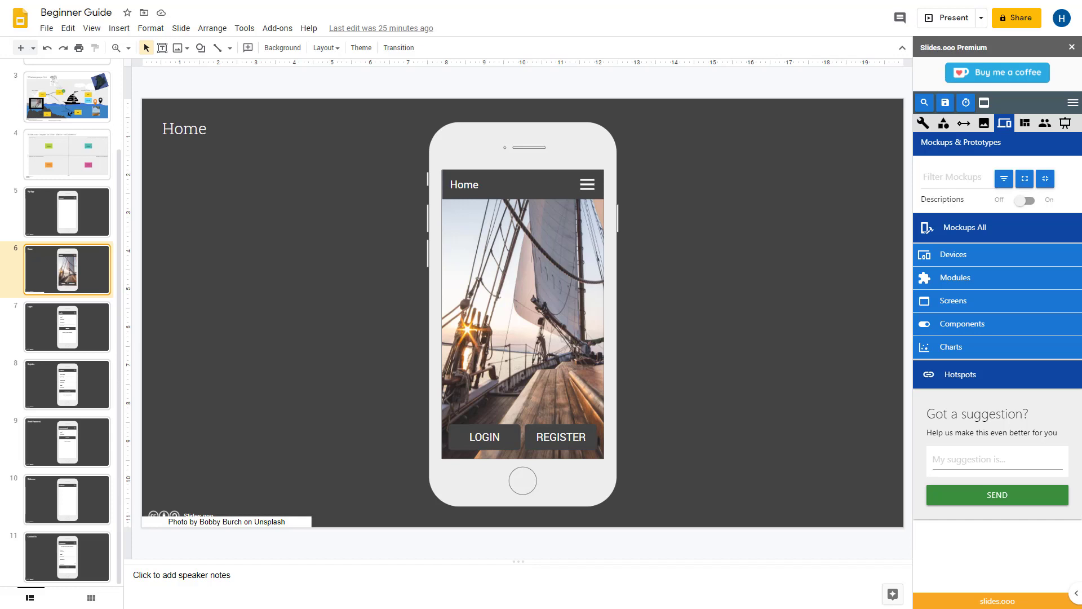
- Insert a Bottom App Bar component on the Welcome slide and place it along the bottom edge of the phone's white screen area
click(76, 494)
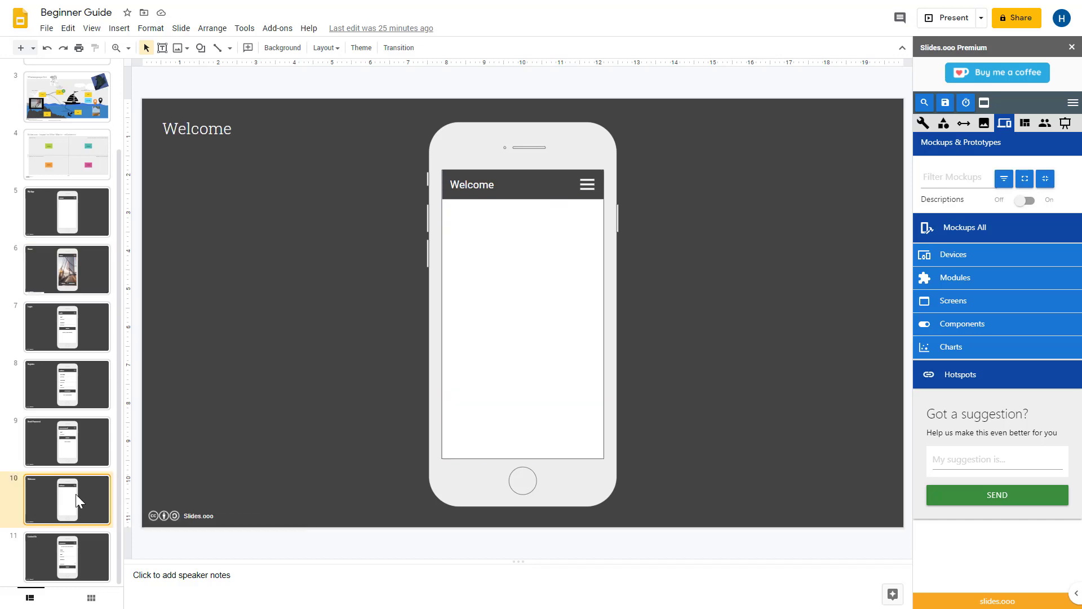
click(1009, 328)
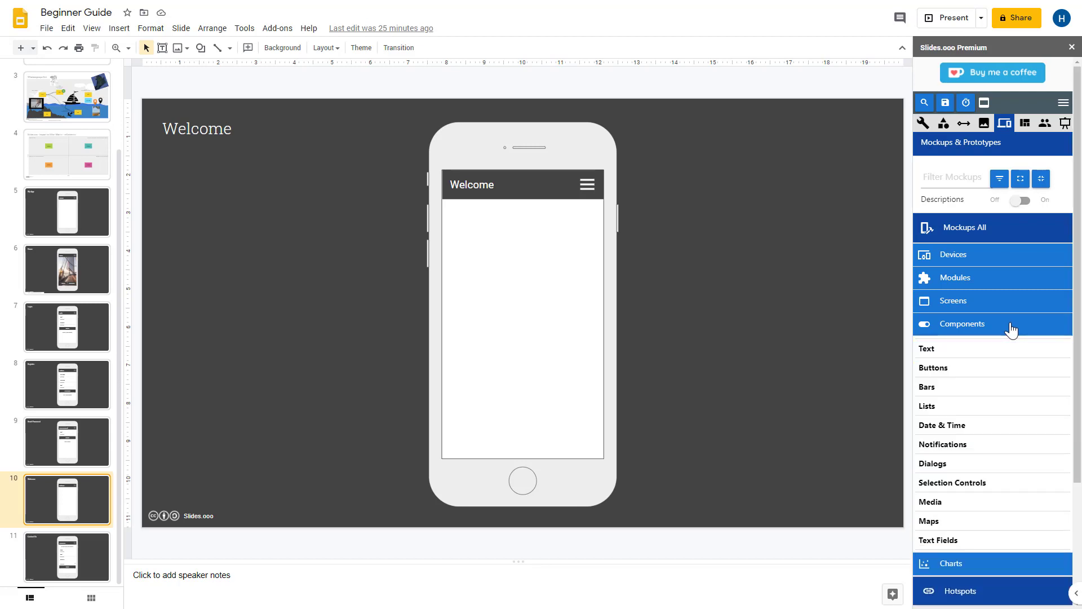
click(997, 387)
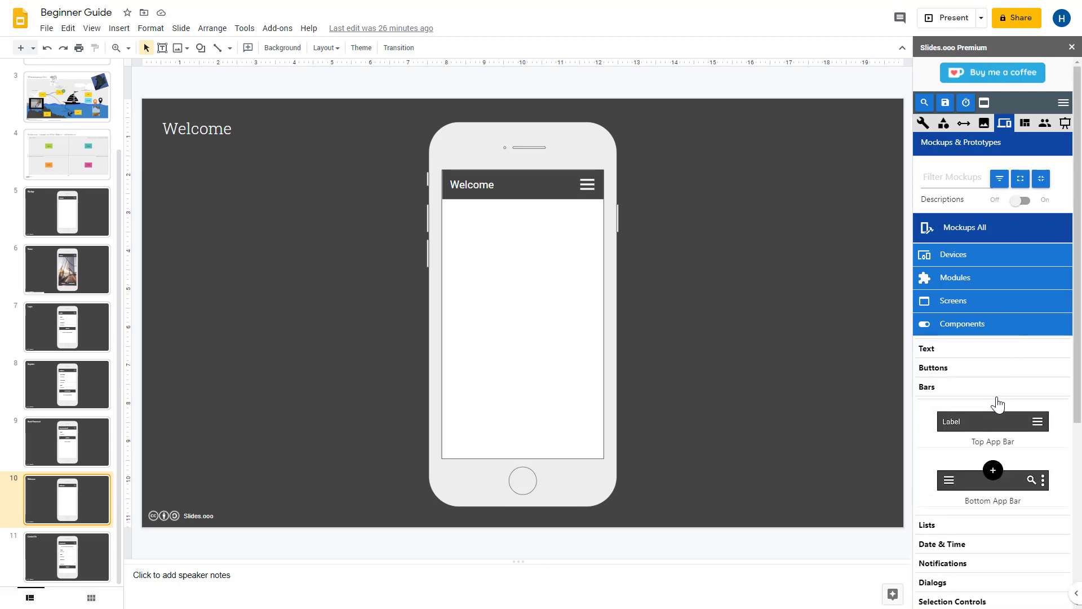
click(1008, 483)
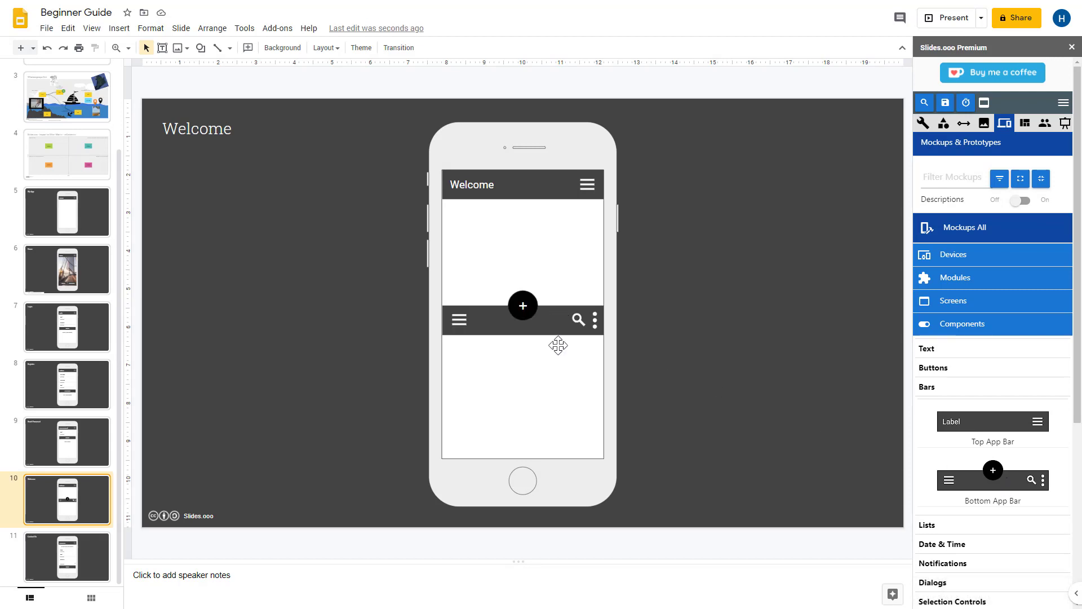
drag(558, 330, 565, 439)
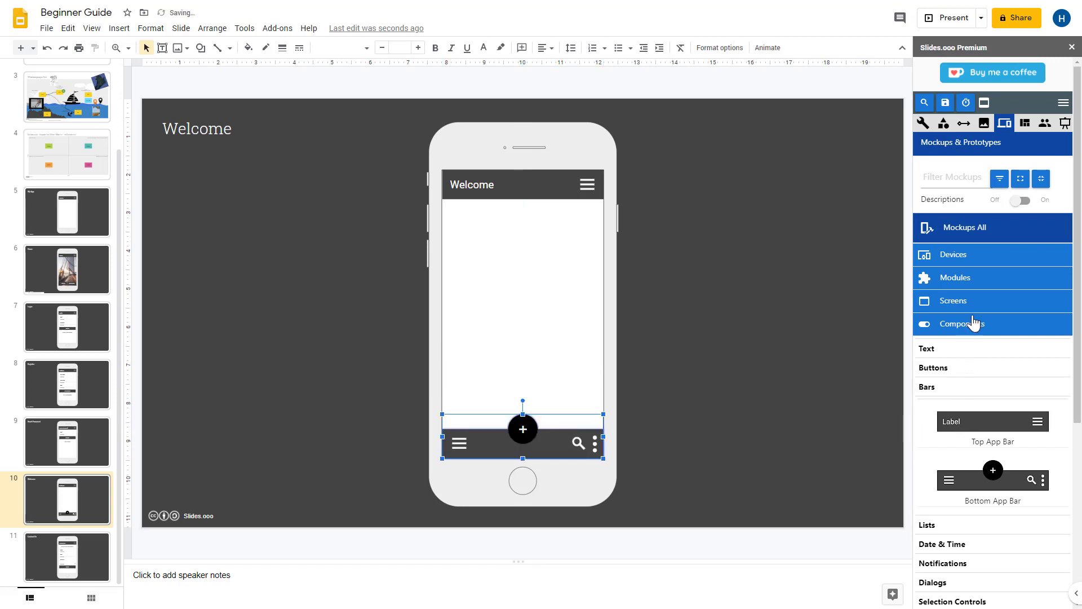
- Insert a Contained Button on the Welcome slide and place it just above the bottom app bar's round plus button
click(965, 368)
scroll(973, 394, down, 3)
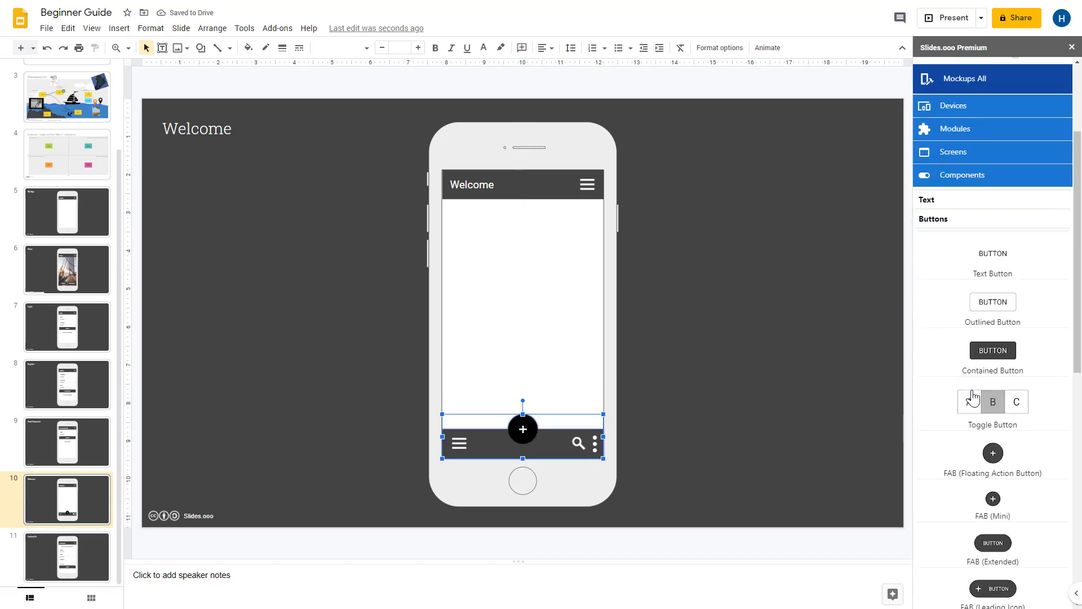
click(1004, 339)
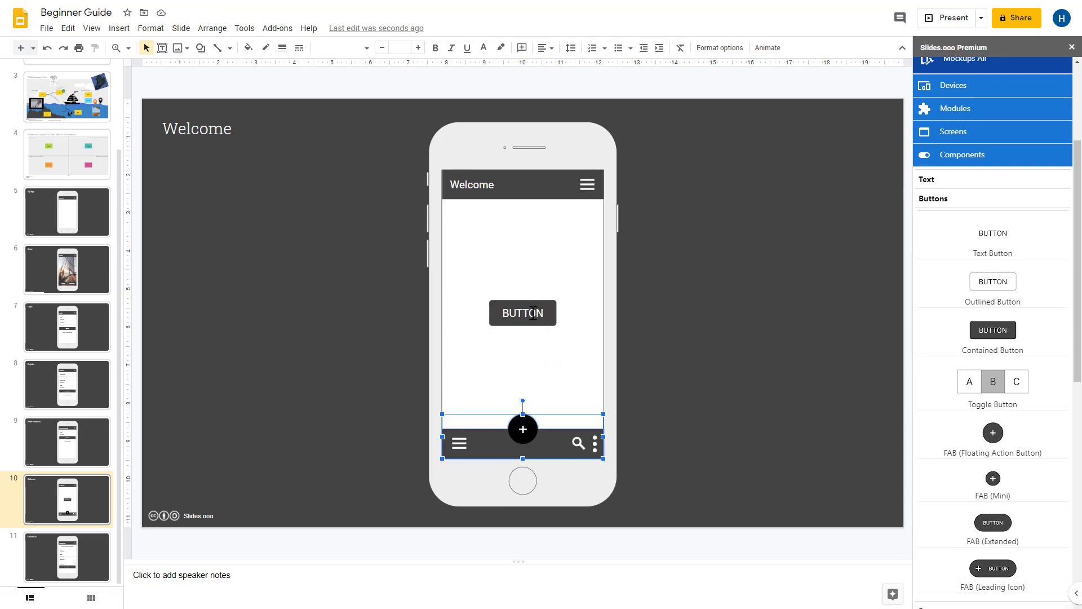
drag(543, 306, 543, 380)
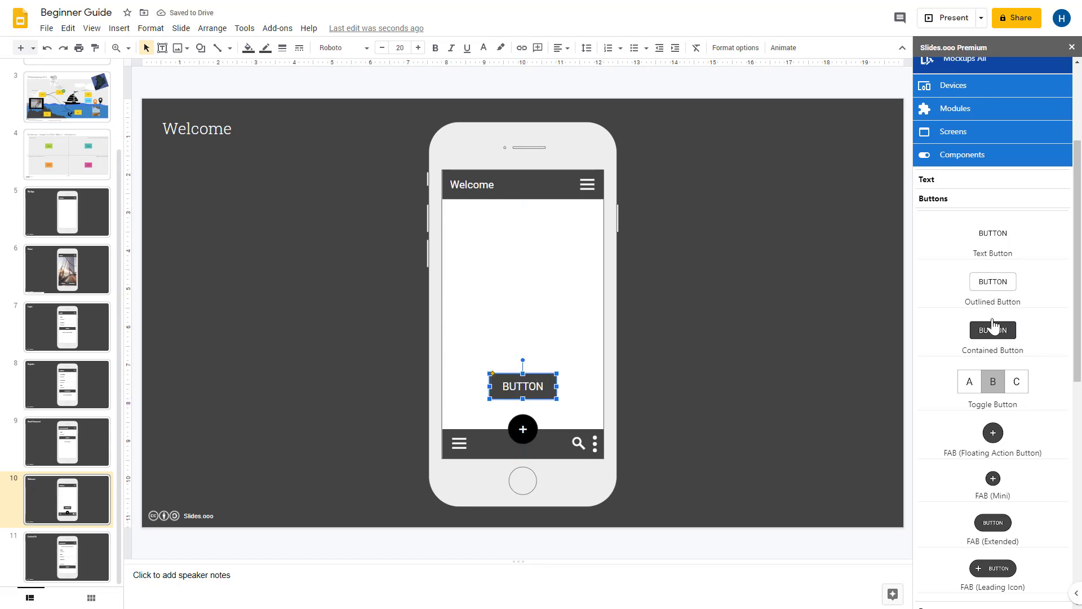
- Insert a Video Placeholder from the Media components and place it directly beneath the phone's Welcome header
scroll(991, 327, down, 6)
scroll(981, 355, down, 2)
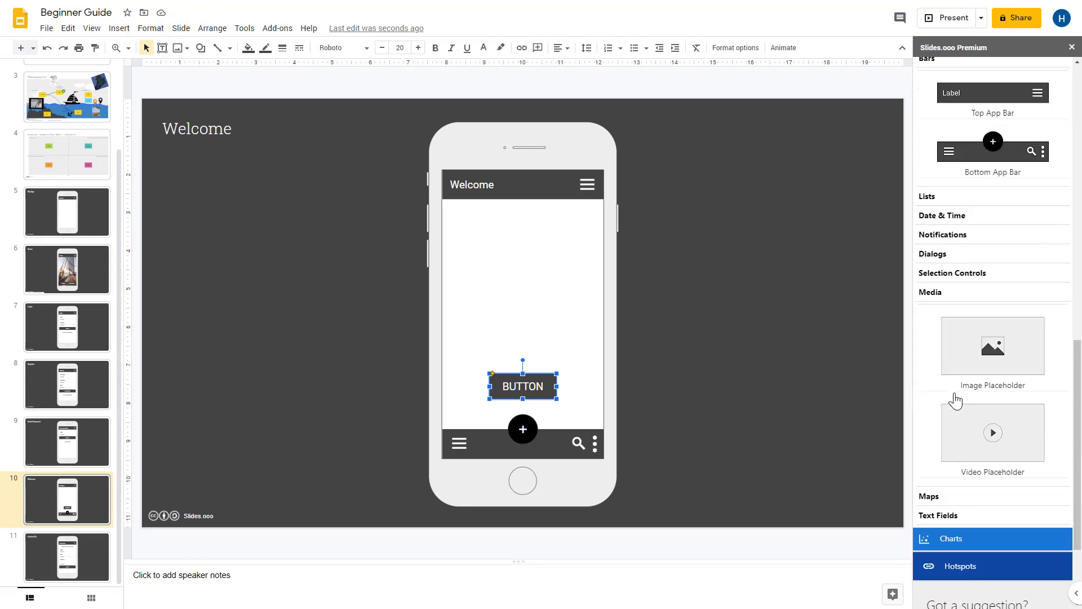
scroll(958, 350, down, 3)
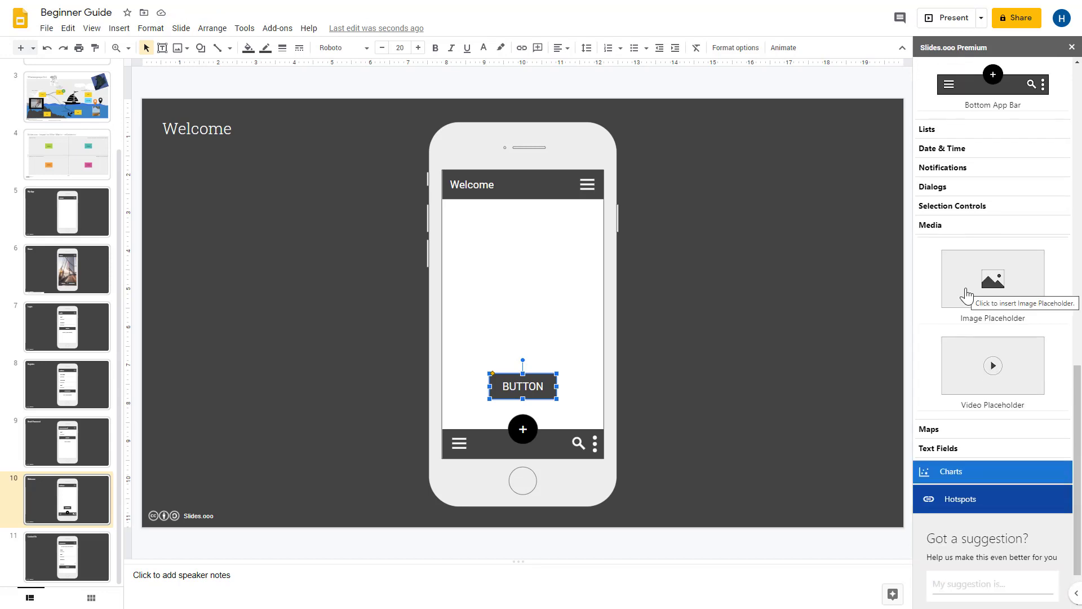
click(965, 352)
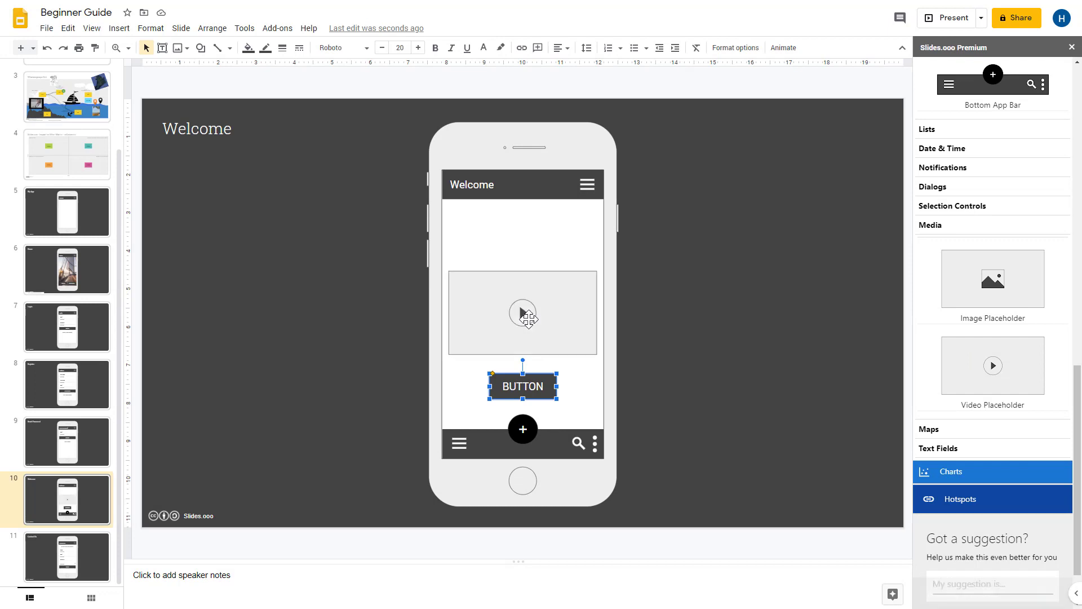
drag(554, 320, 562, 251)
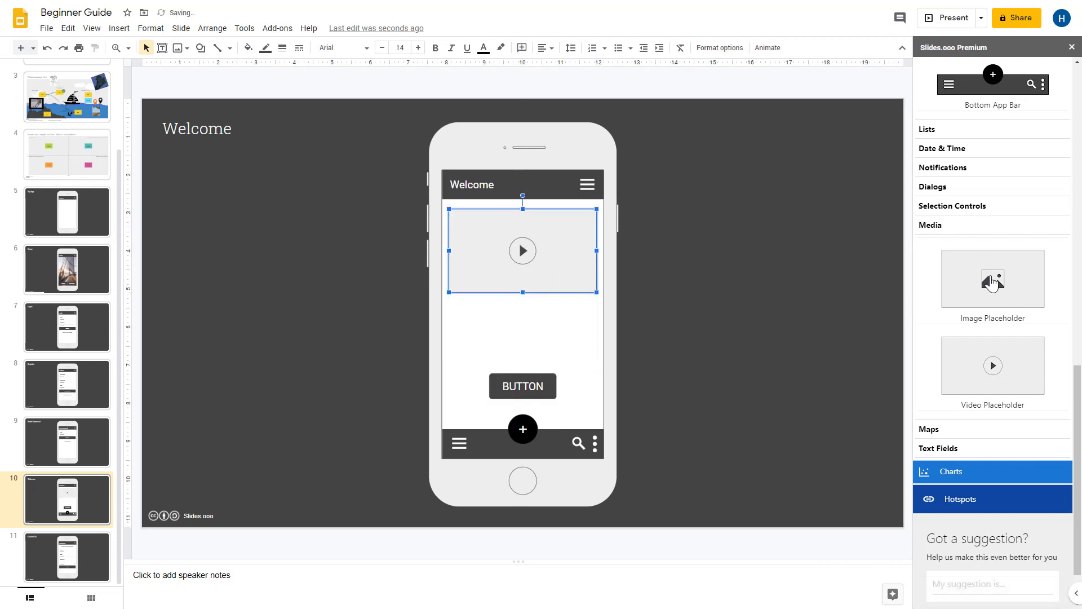
- Insert the Heading and Paragraph text components and place the paragraph directly below the heading, under the video placeholder
scroll(995, 287, up, 3)
scroll(953, 304, up, 10)
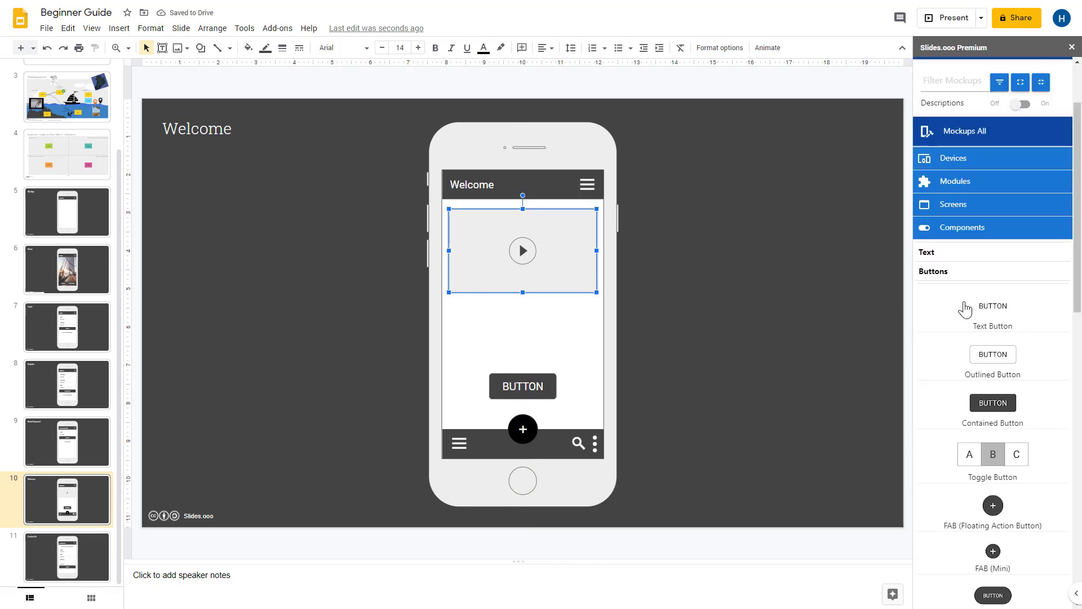
click(959, 293)
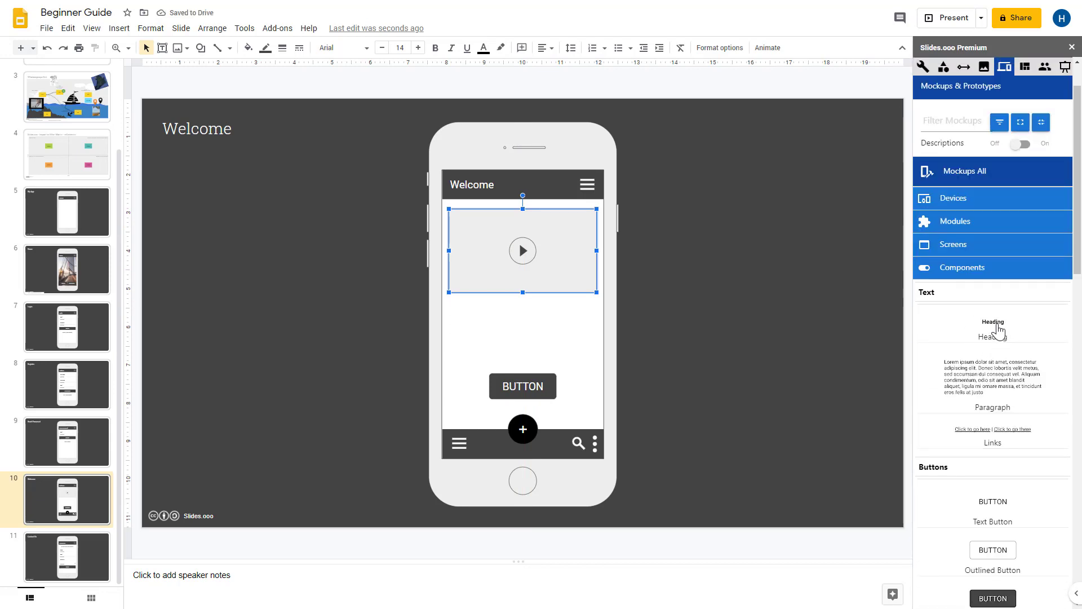
click(997, 330)
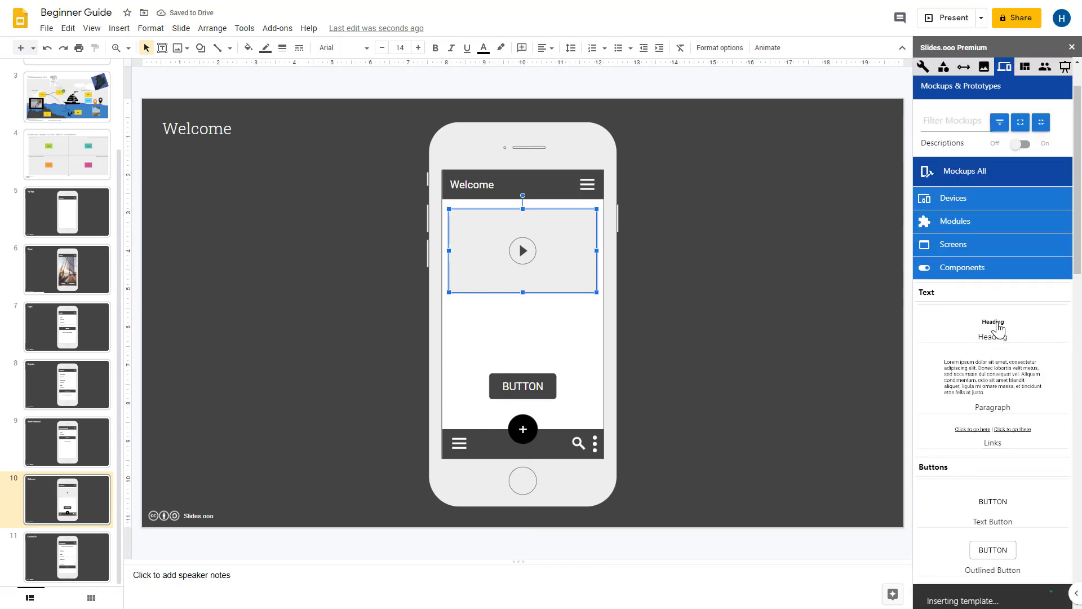
click(991, 380)
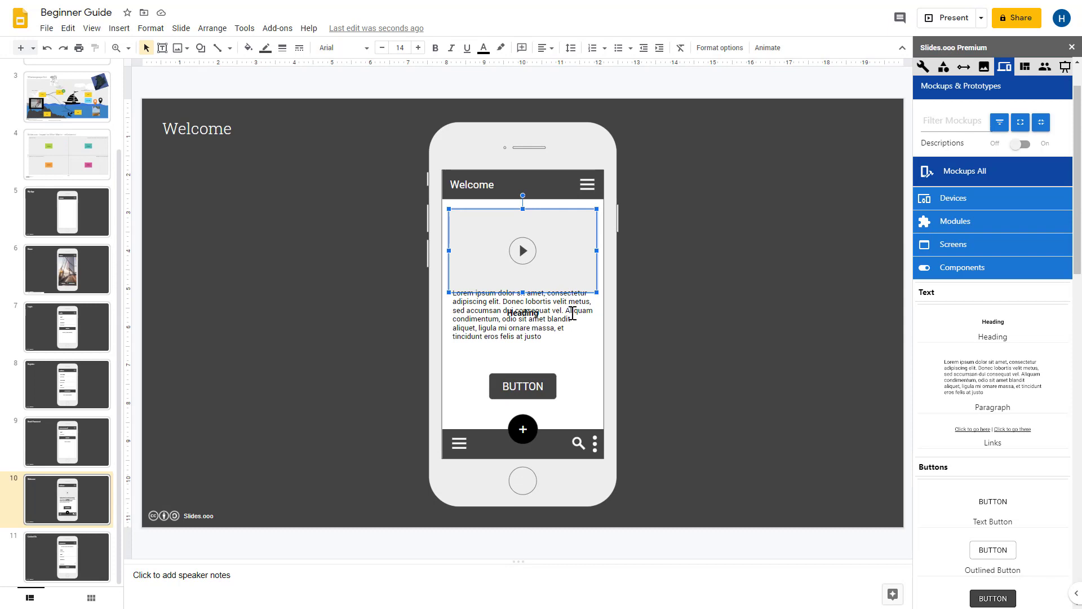
click(574, 311)
drag(583, 285, 587, 411)
- Move the button below the paragraph's right side and delete the round plus button from the bottom app bar
click(550, 392)
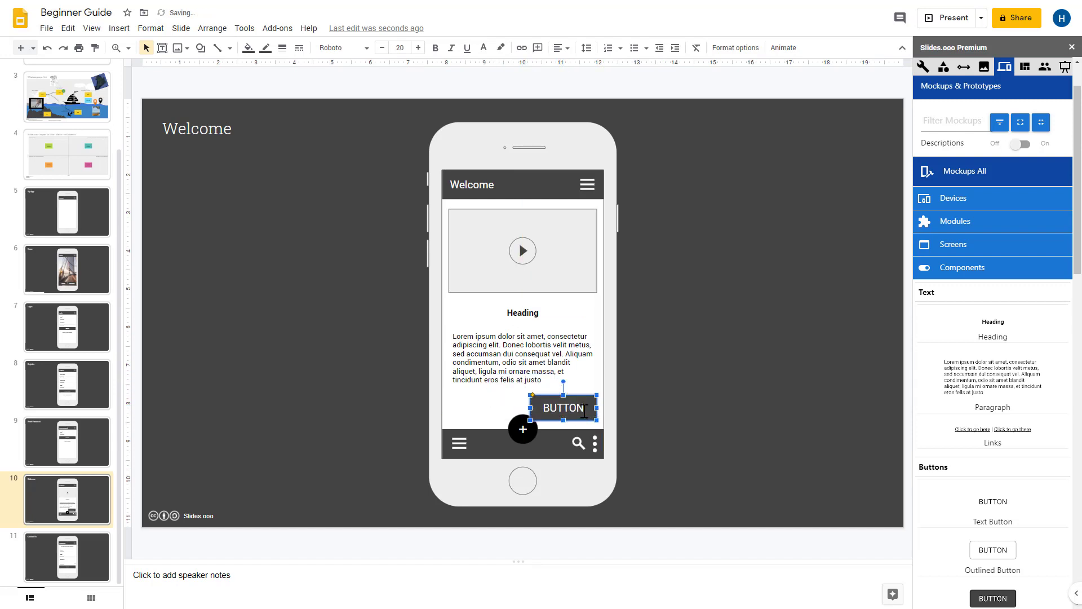
click(511, 418)
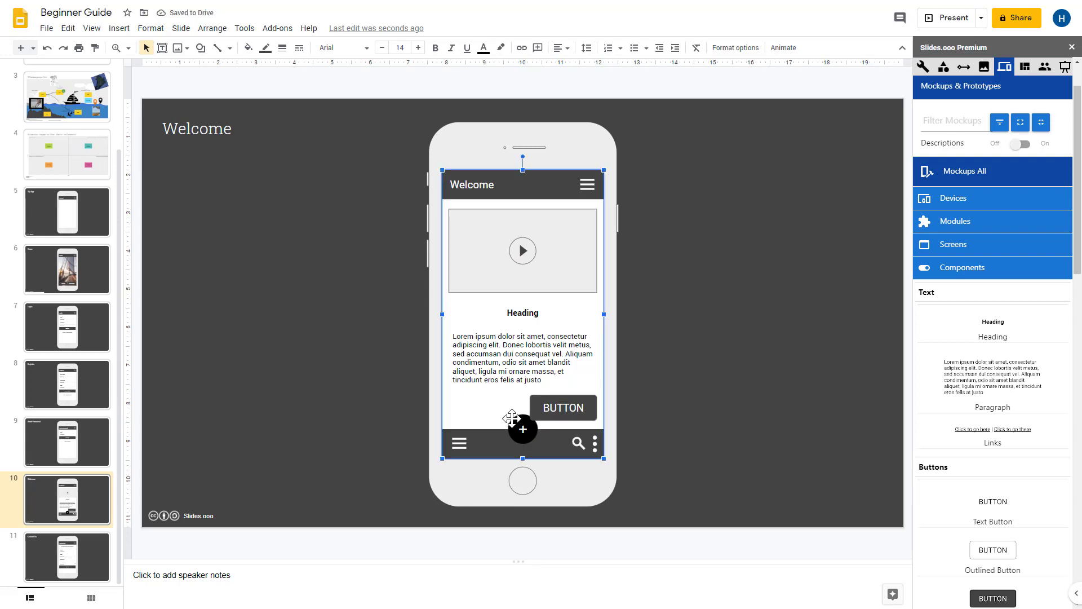
click(517, 426)
click(519, 428)
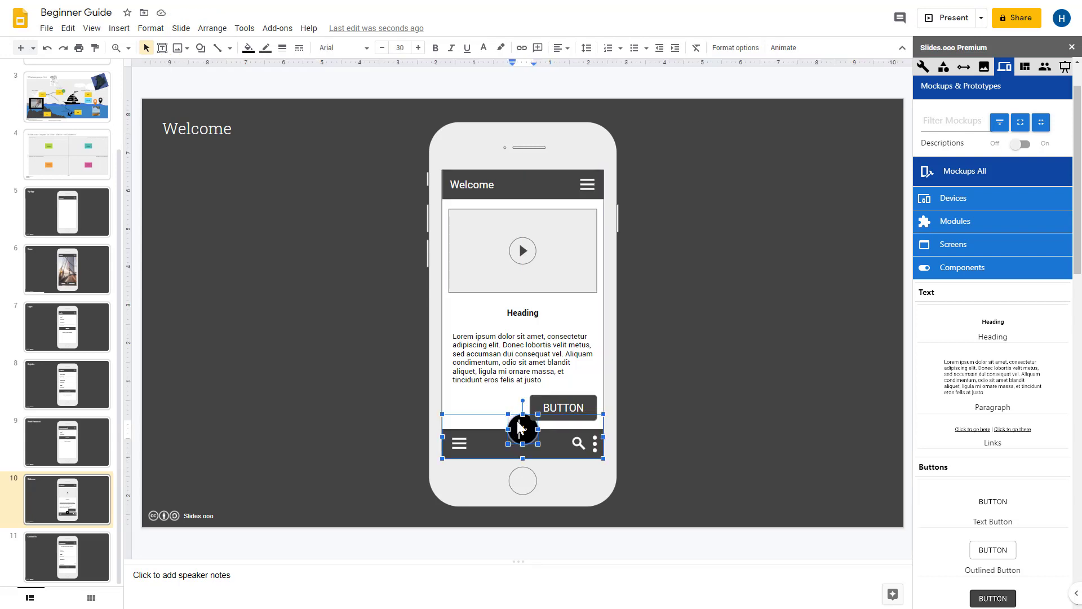
click(511, 418)
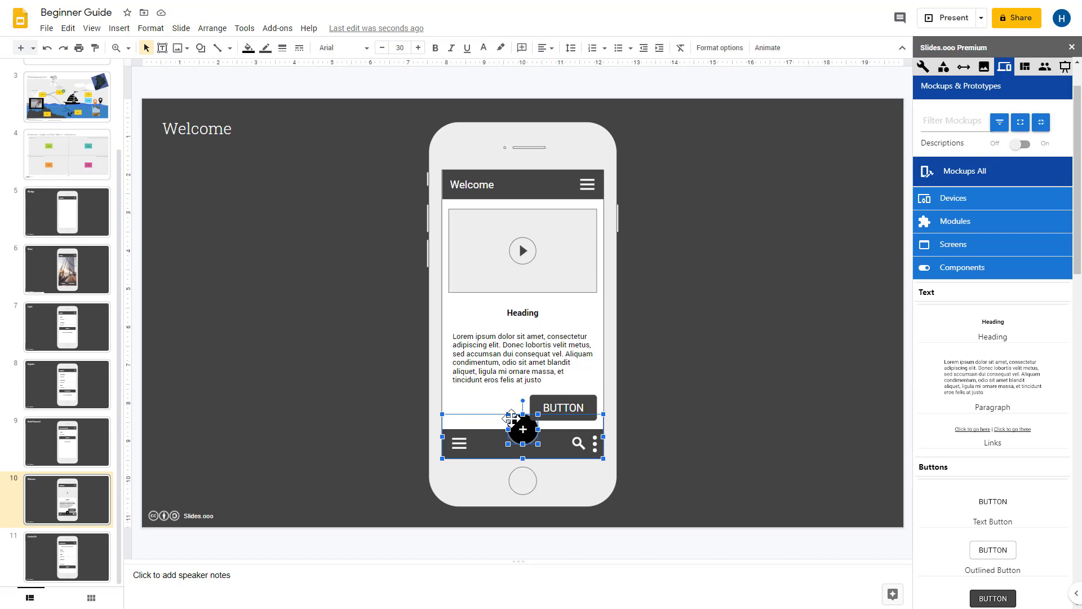
key(Delete)
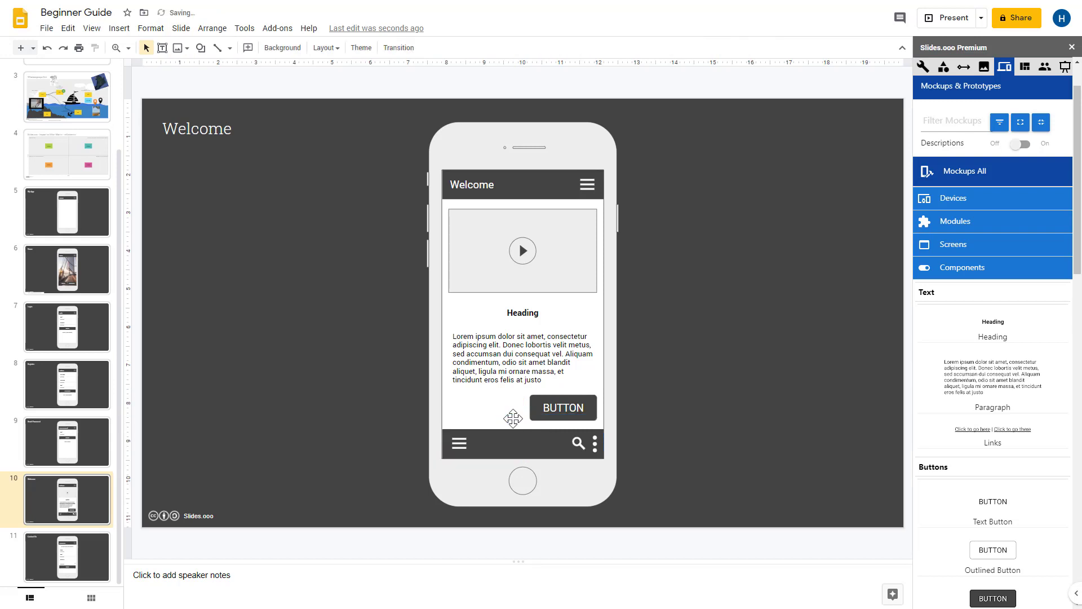
- Widen the button leftward to match the video placeholder's width and change its label to "Send"
click(588, 401)
mouse_move(588, 400)
mouse_down()
mouse_move(555, 401)
mouse_move(596, 407)
mouse_up()
drag(490, 408, 449, 407)
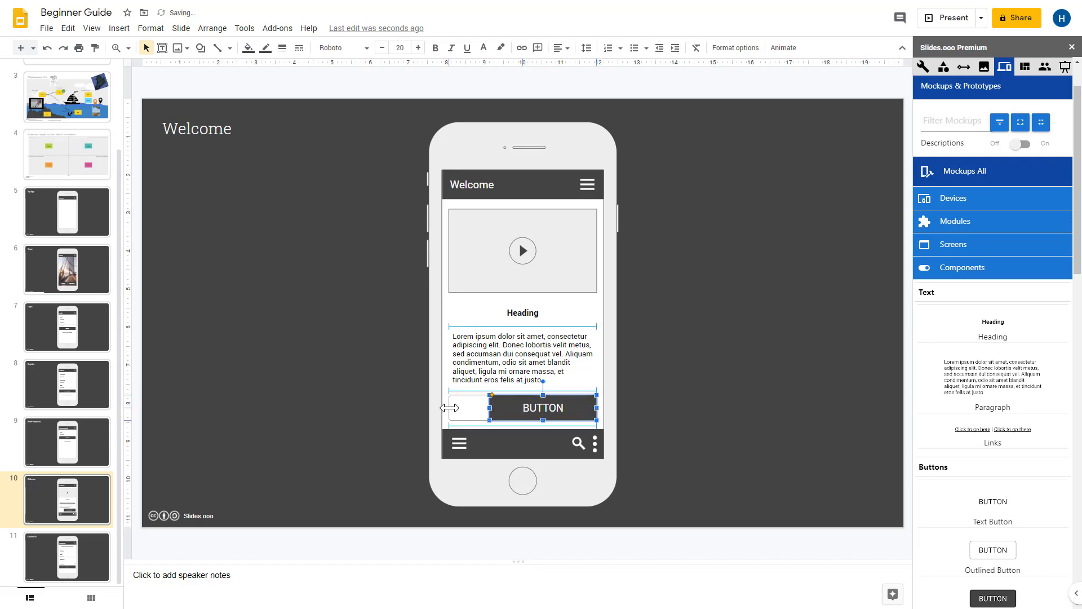
click(705, 413)
double_click(523, 408)
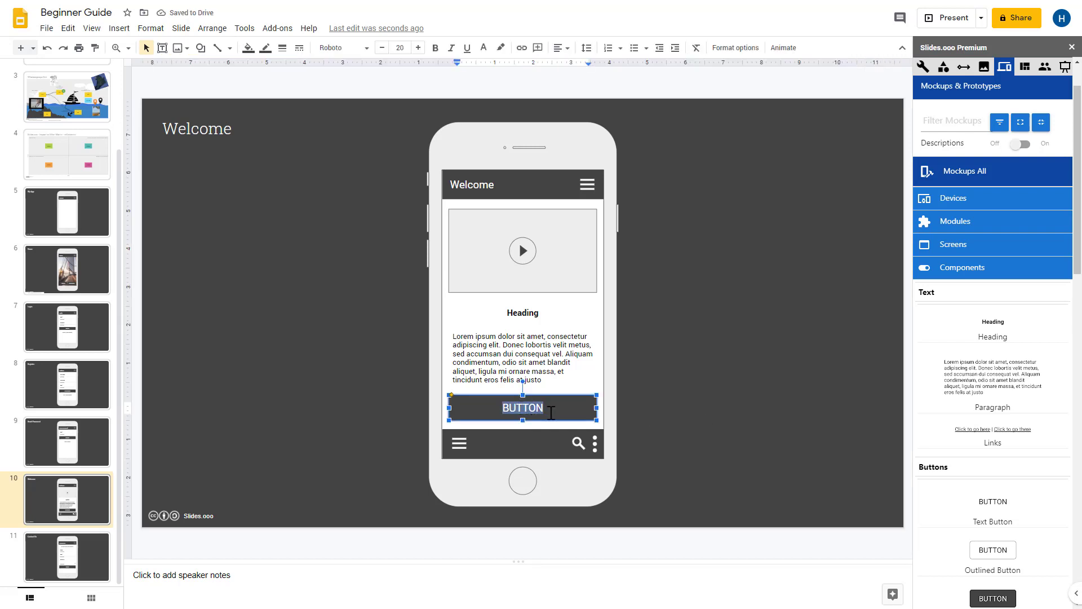
text(Send)
click(676, 403)
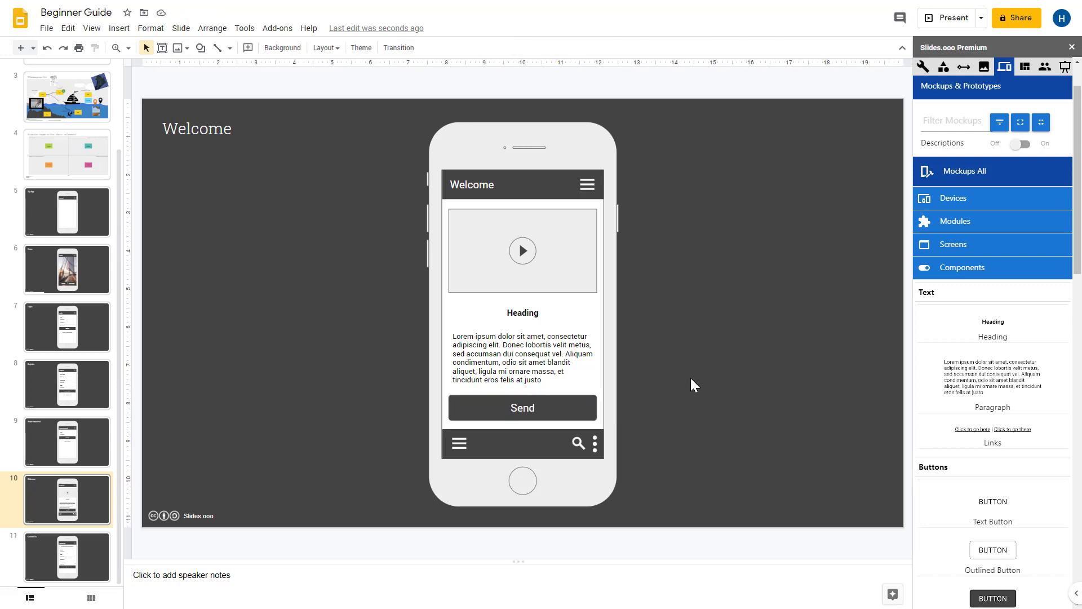
- Bring the add-on's Charts mockups into view, starting with the Doughnut Chart
click(1022, 129)
drag(1078, 118, 1062, 486)
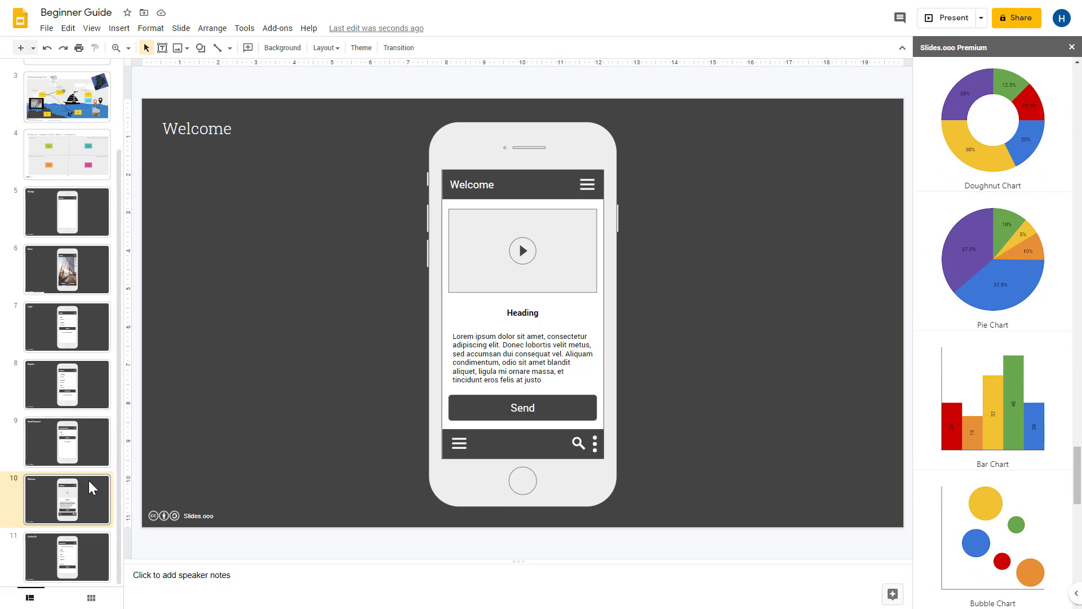
- Duplicate the Welcome slide and change the copy's slide title to "Dashboard"
right_click(88, 510)
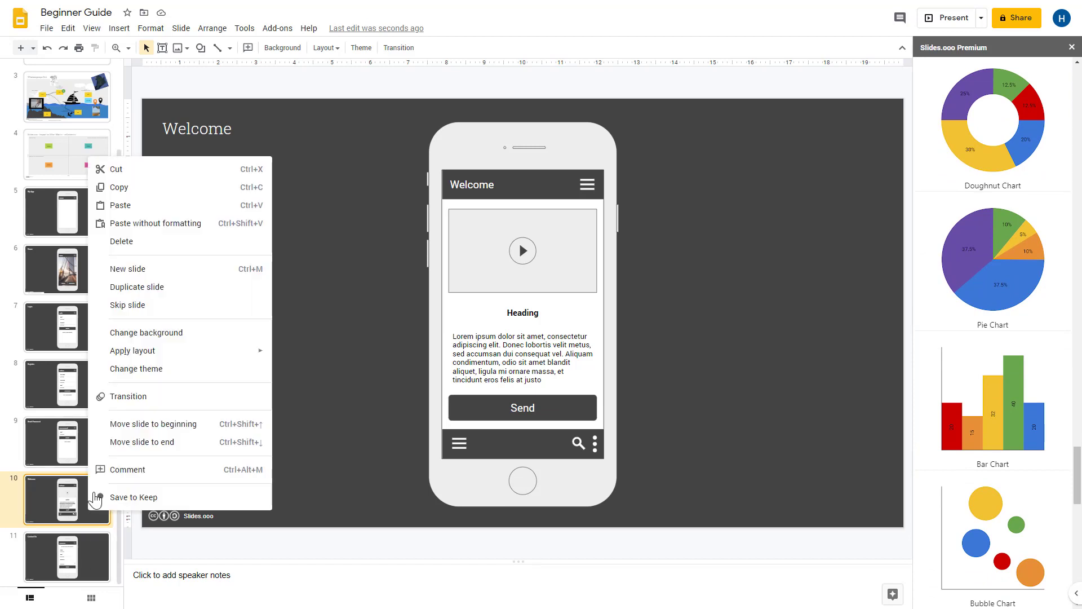
click(124, 288)
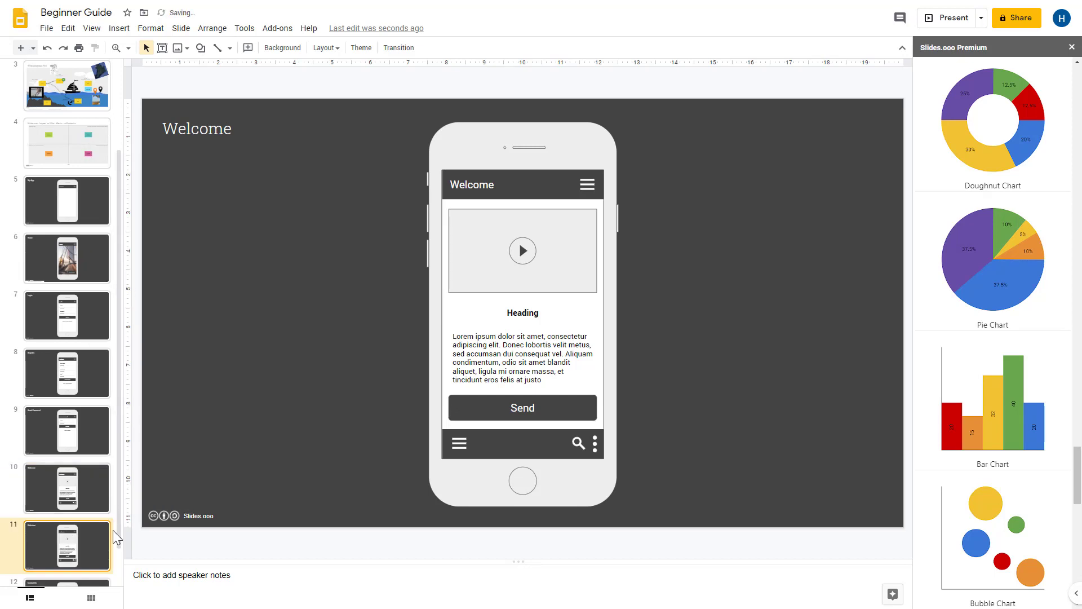
double_click(208, 129)
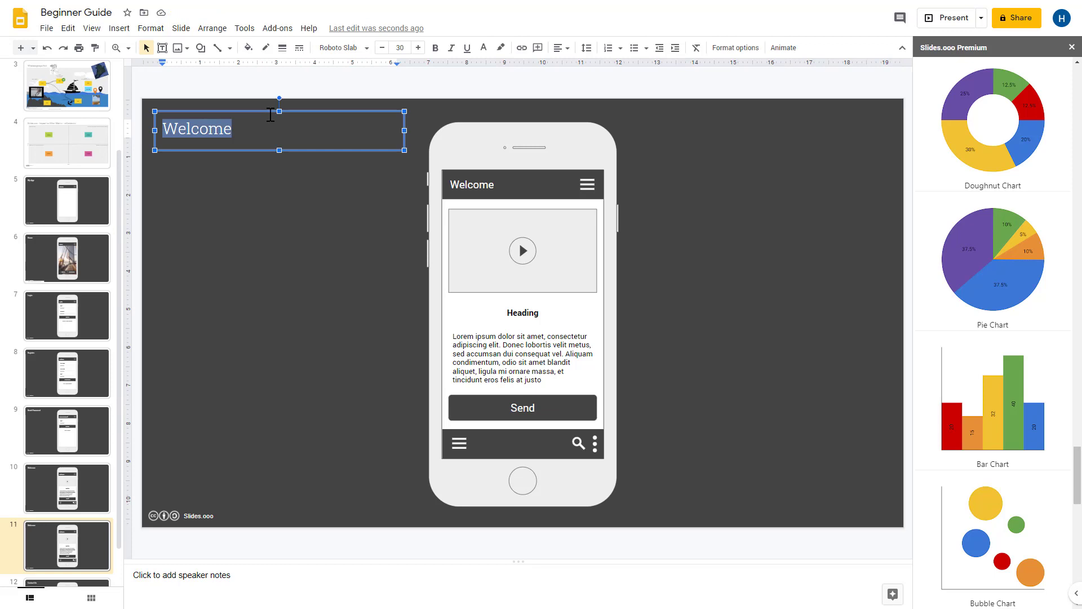
text(Dashboard)
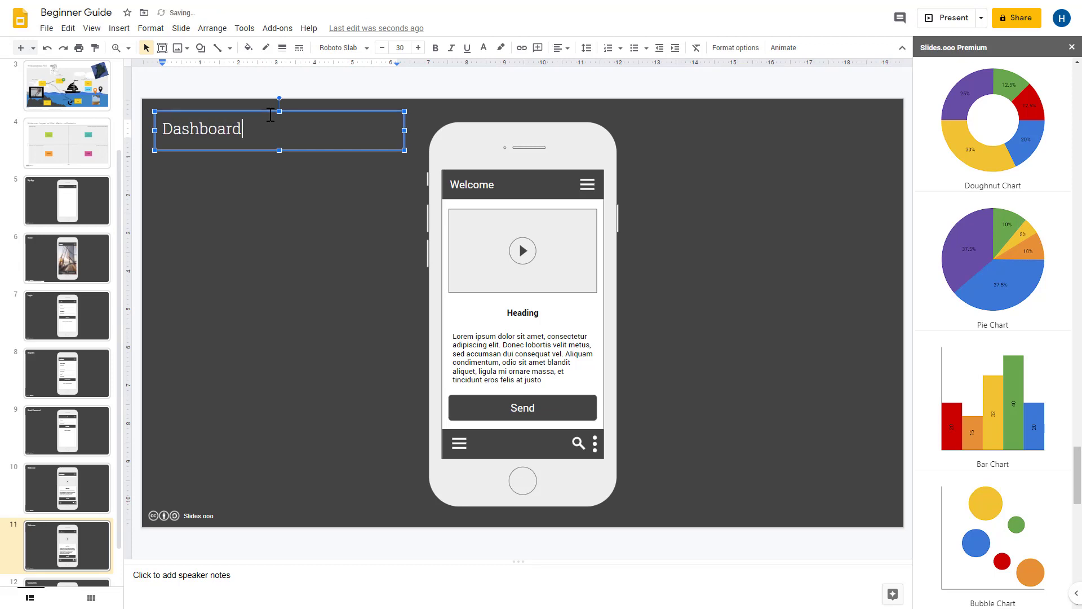
- Delete the video placeholder and Send button from the Dashboard slide, and move the heading and paragraph up beneath the phone's header
click(490, 223)
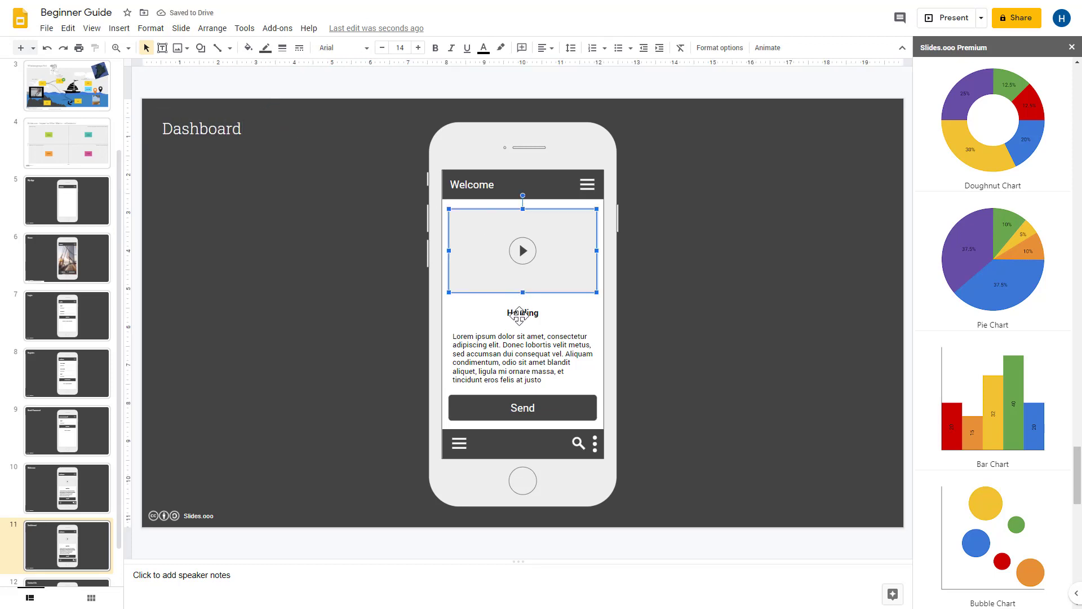
shift+click(550, 413)
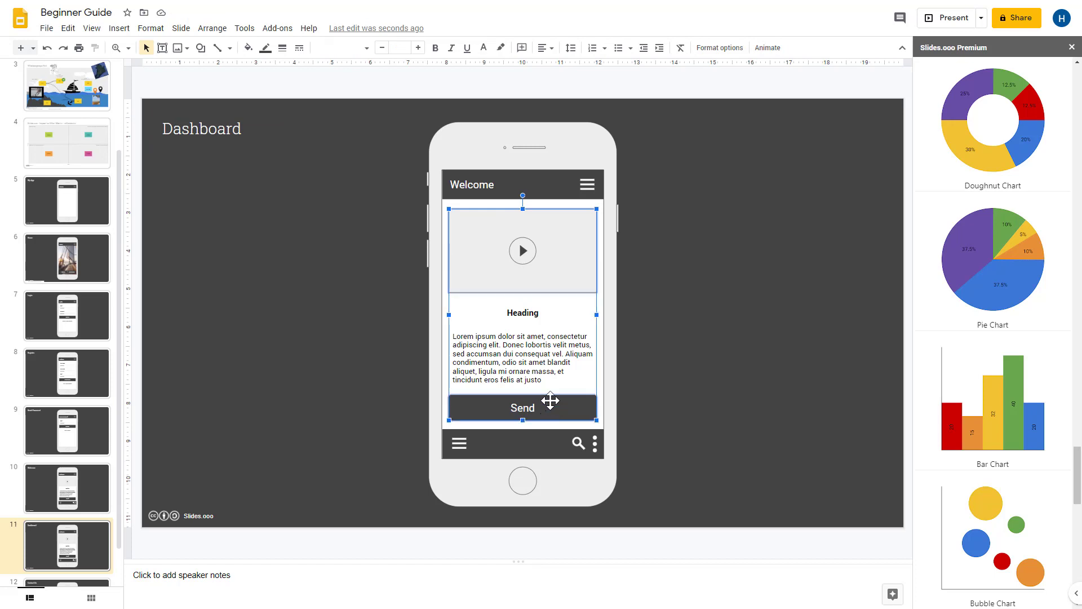
key(Delete)
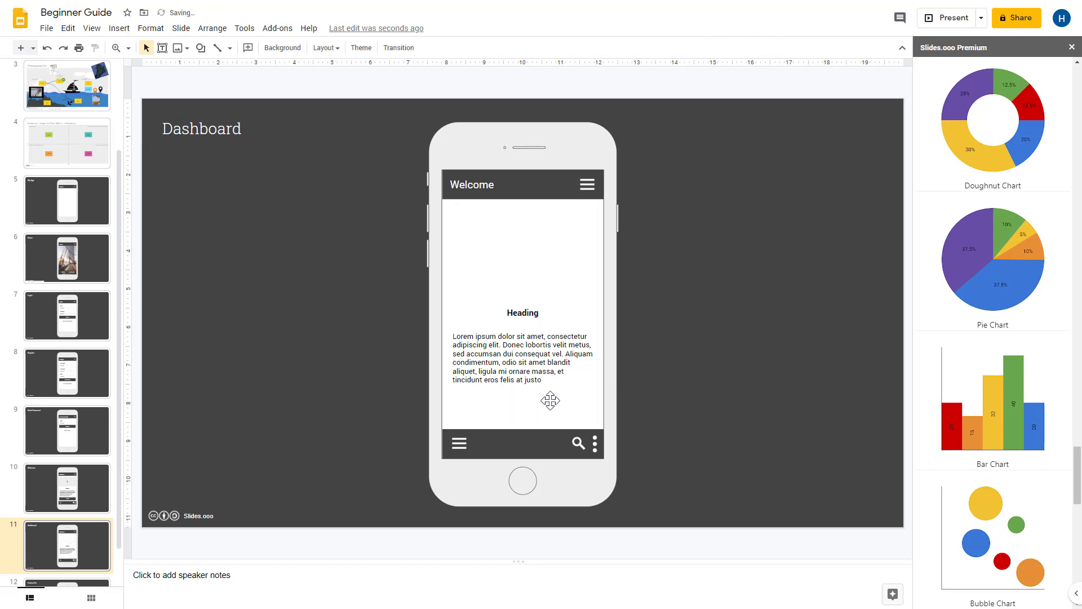
click(524, 320)
shift+click(527, 363)
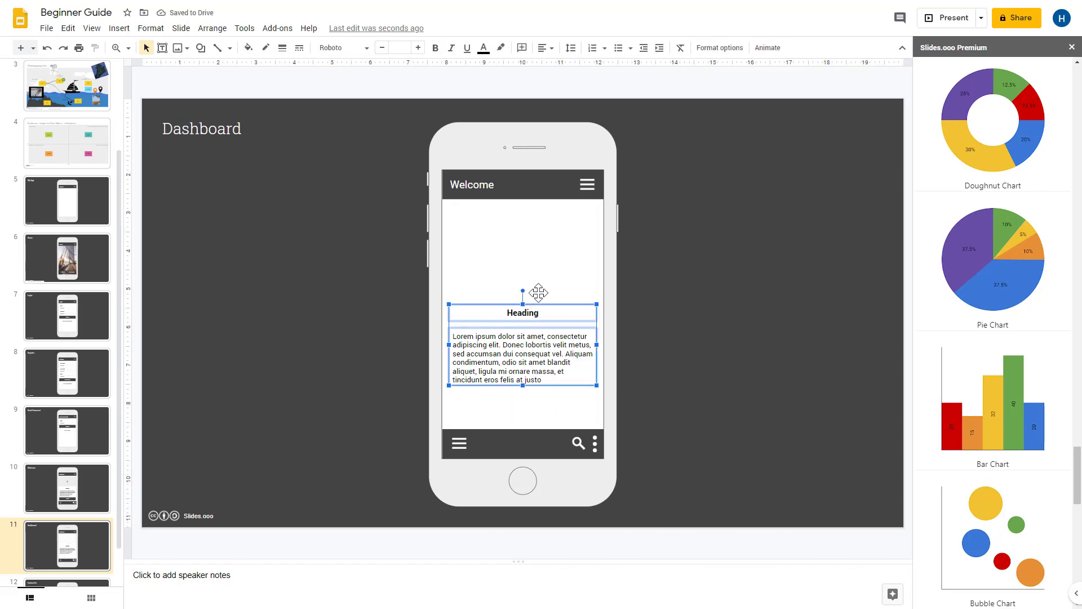
drag(538, 292, 541, 216)
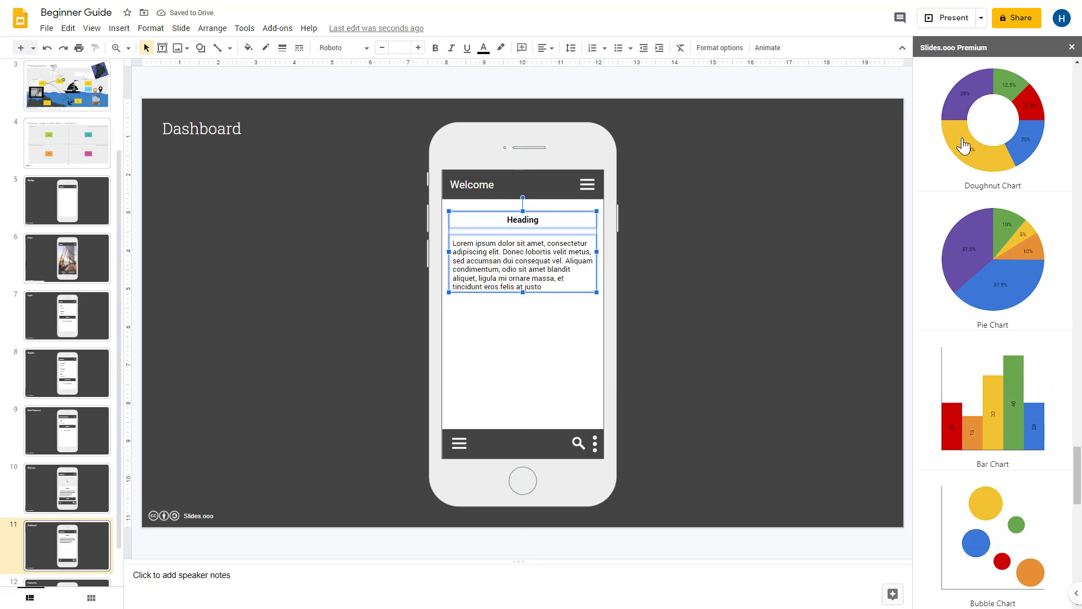
- Add a Doughnut Chart to the lower part of the phone's screen and change the phone's header text to "Dashboard"
click(988, 163)
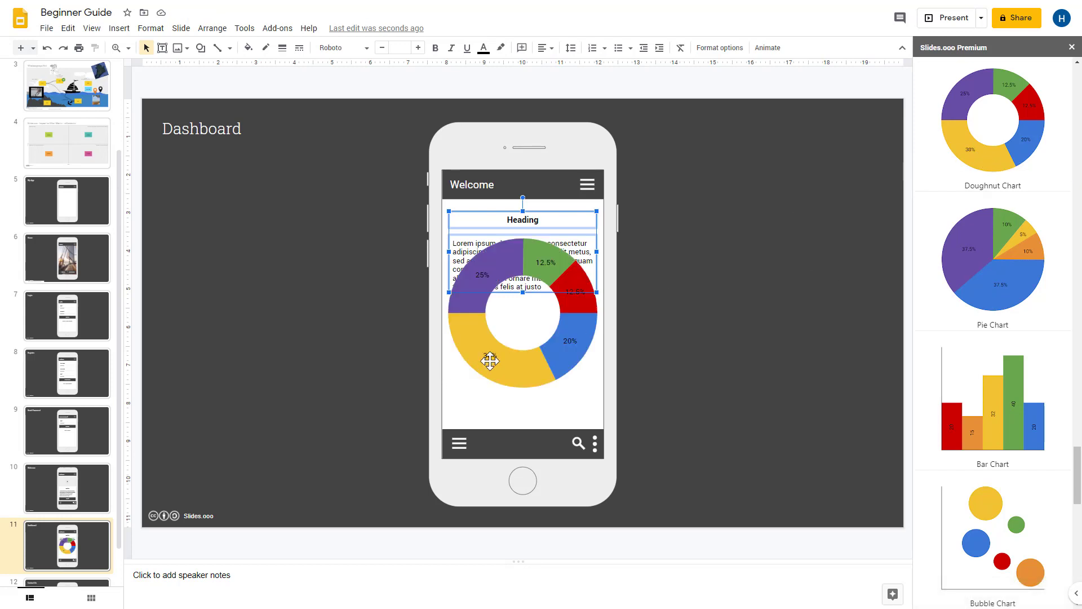
drag(506, 366, 509, 398)
double_click(472, 184)
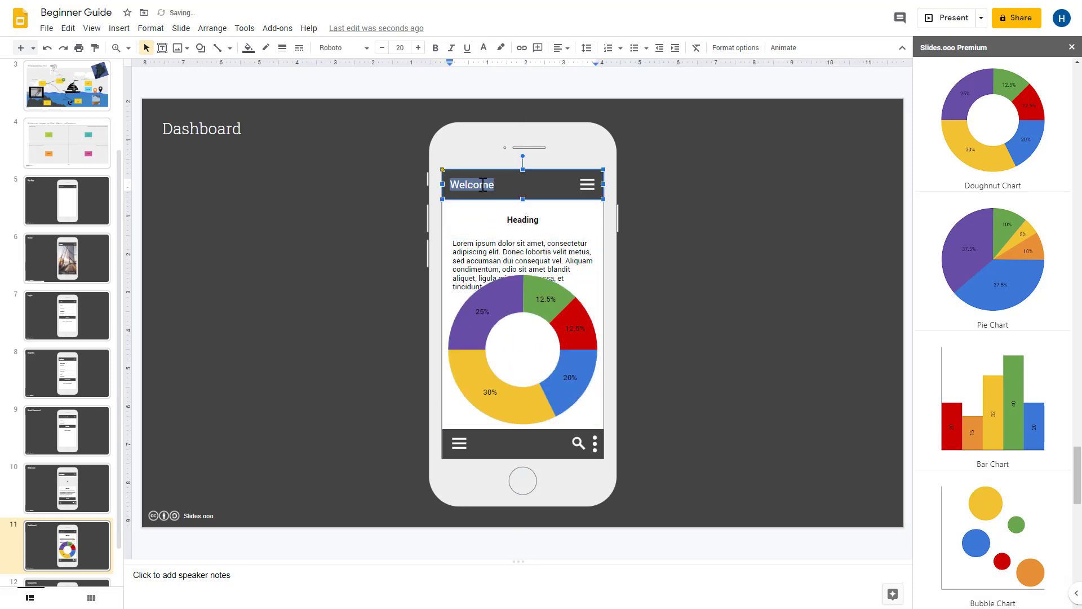
text(Dashboard)
- Shrink the doughnut chart and centre it between the paragraph and the phone's bottom bar, clear of the text
click(571, 301)
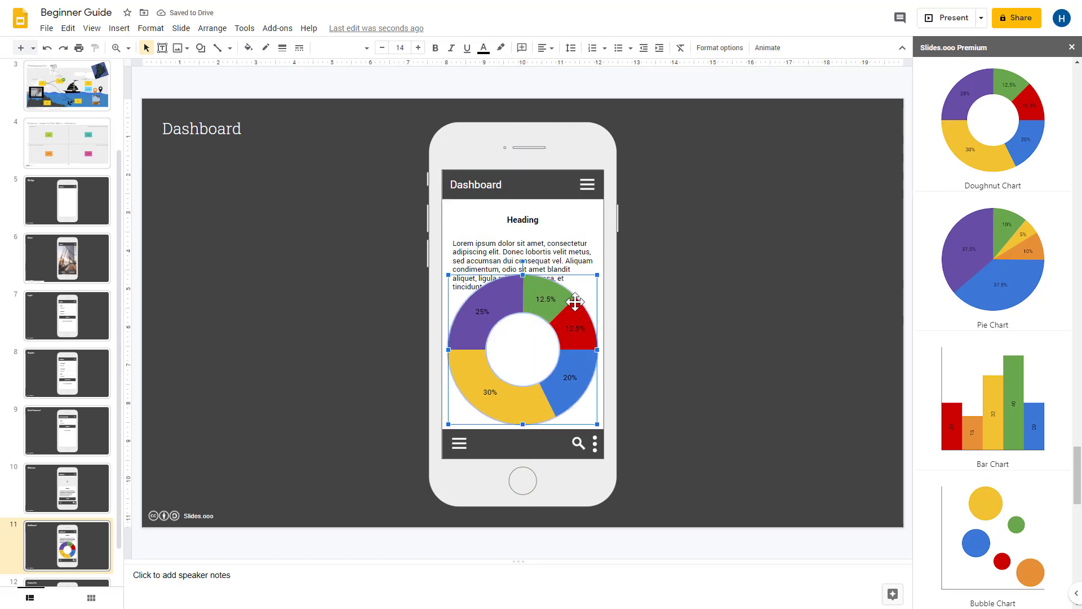
drag(466, 297, 486, 312)
drag(570, 350, 531, 331)
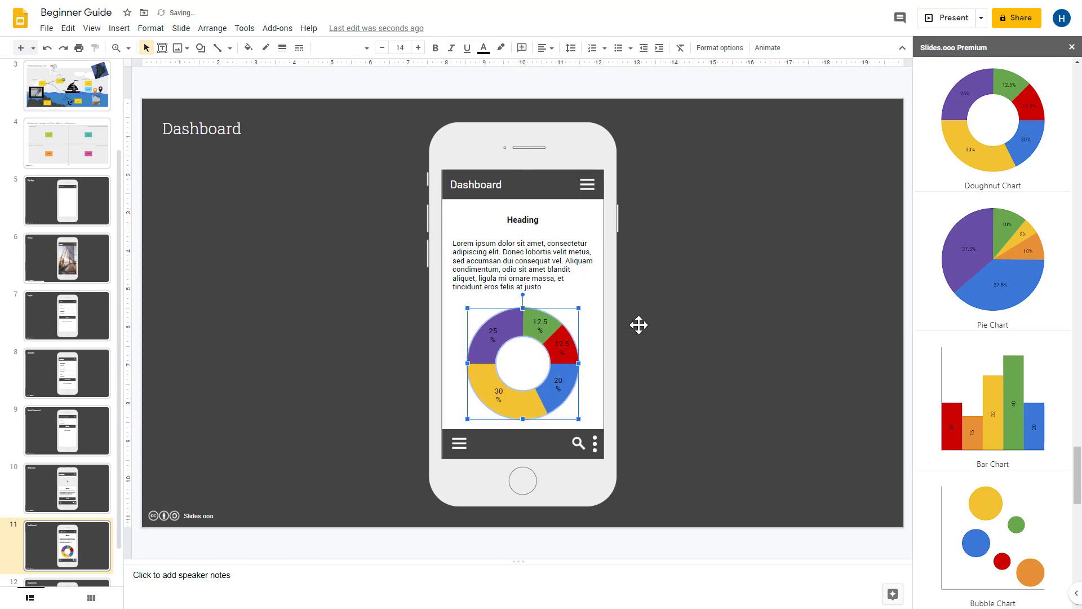
click(720, 332)
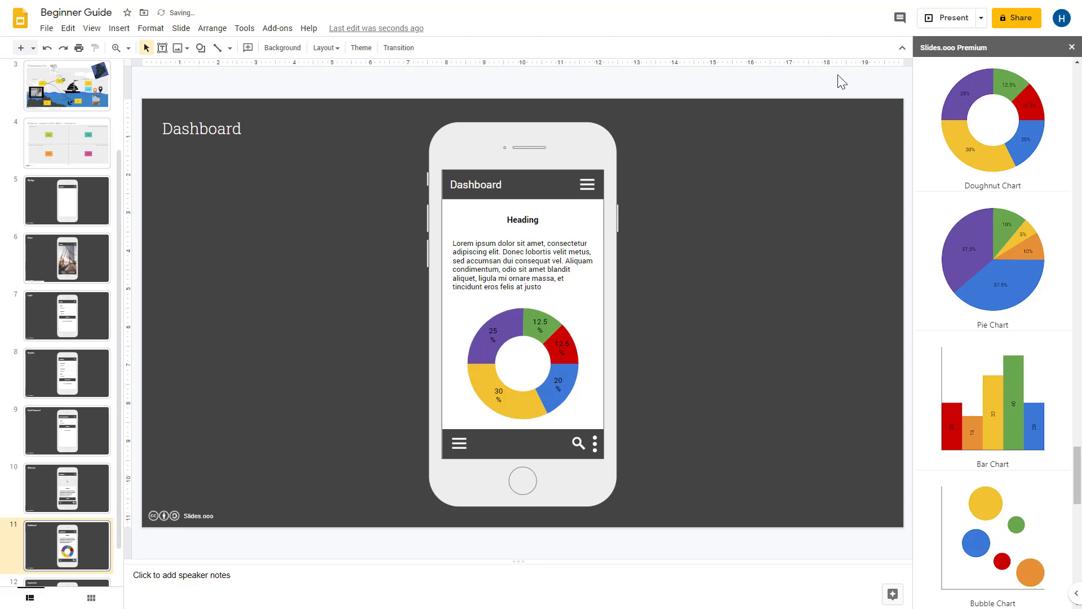
- Preview the Dashboard slide full screen, and test the prototype from Home through Login and Welcome to Dashboard
click(937, 18)
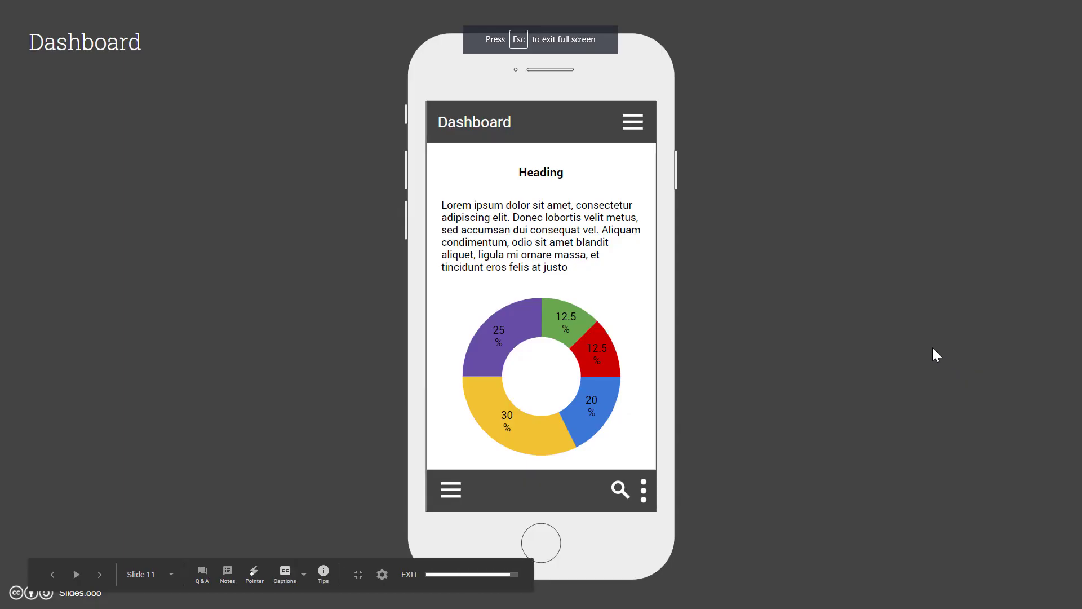
key(Escape)
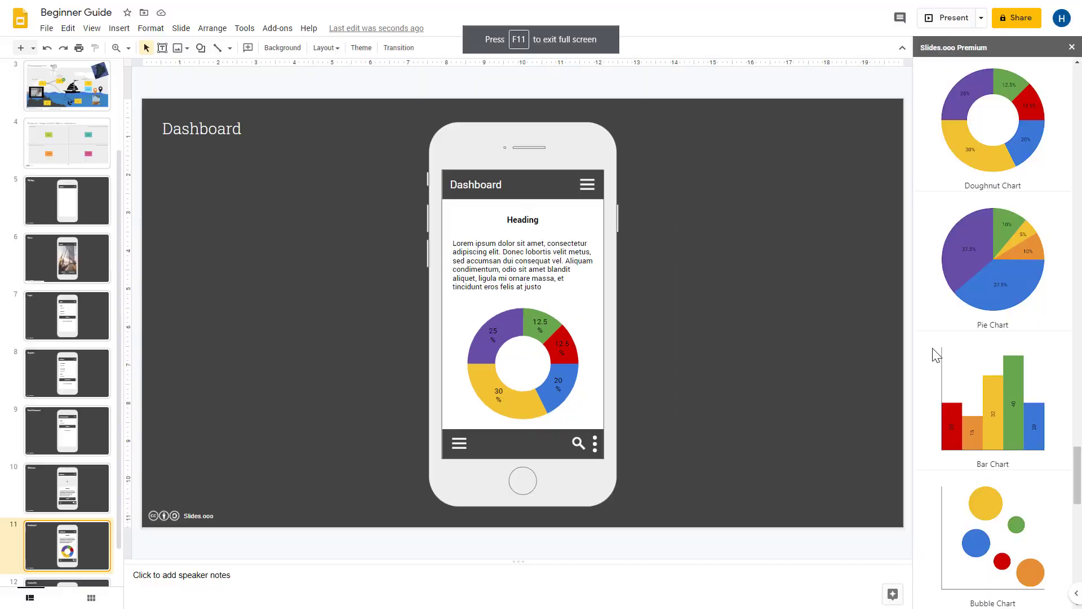
click(93, 250)
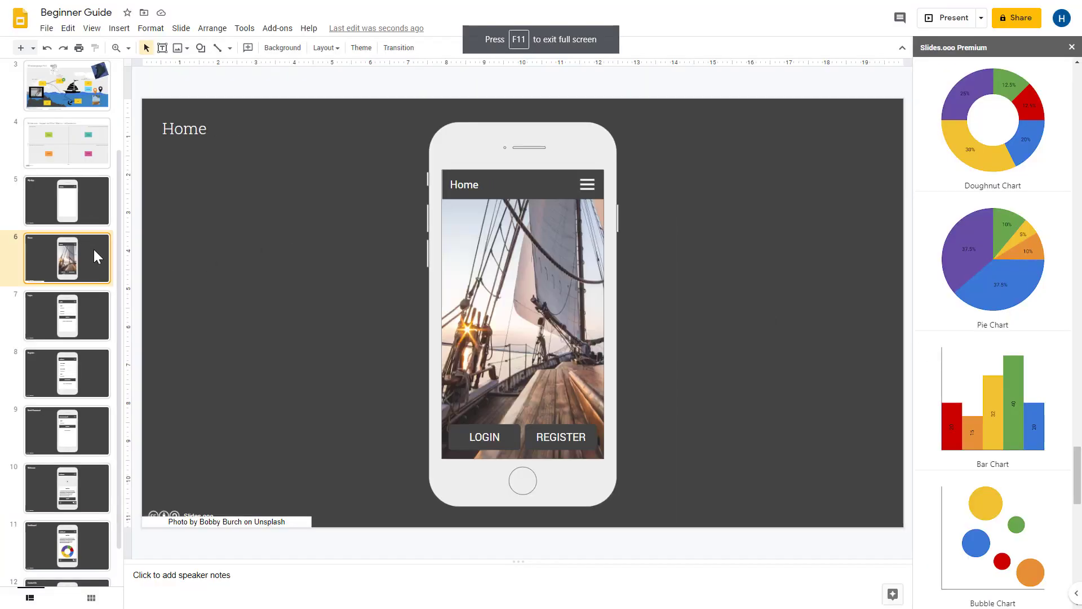
click(941, 18)
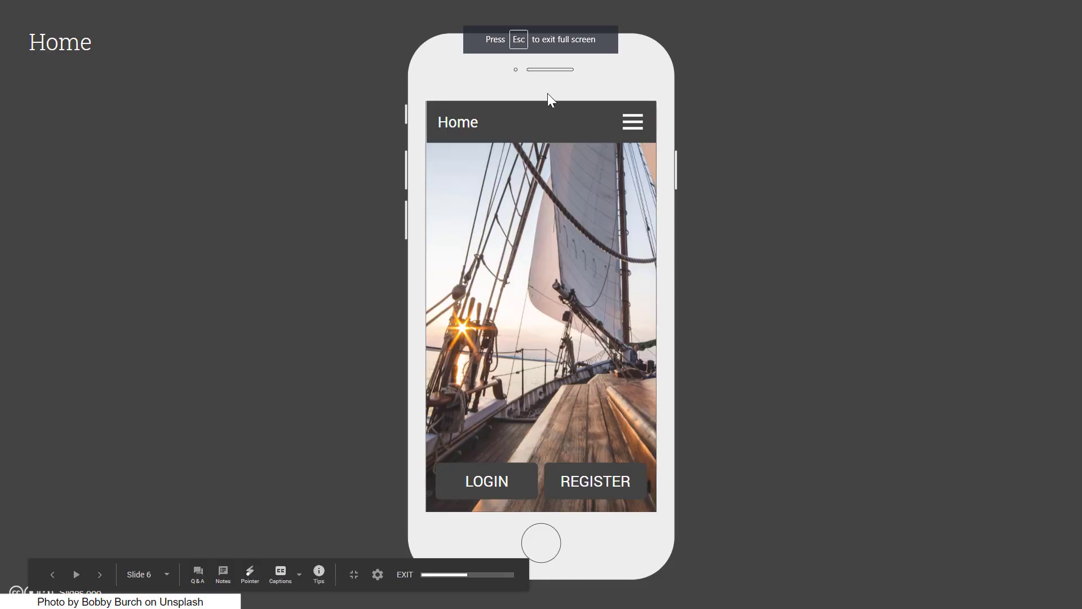
click(568, 480)
click(536, 397)
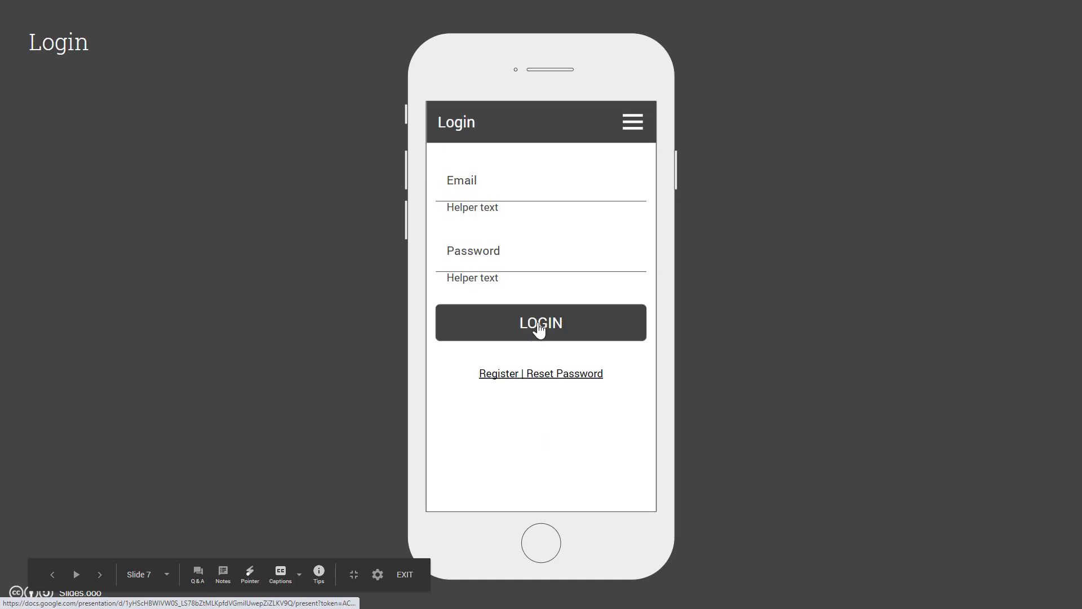
click(541, 327)
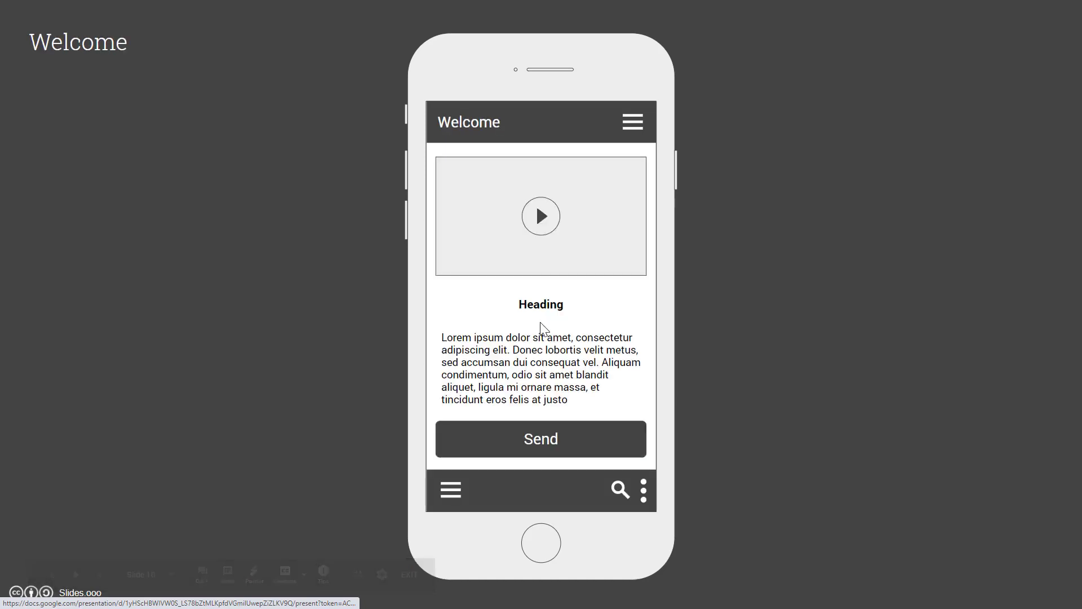
click(554, 455)
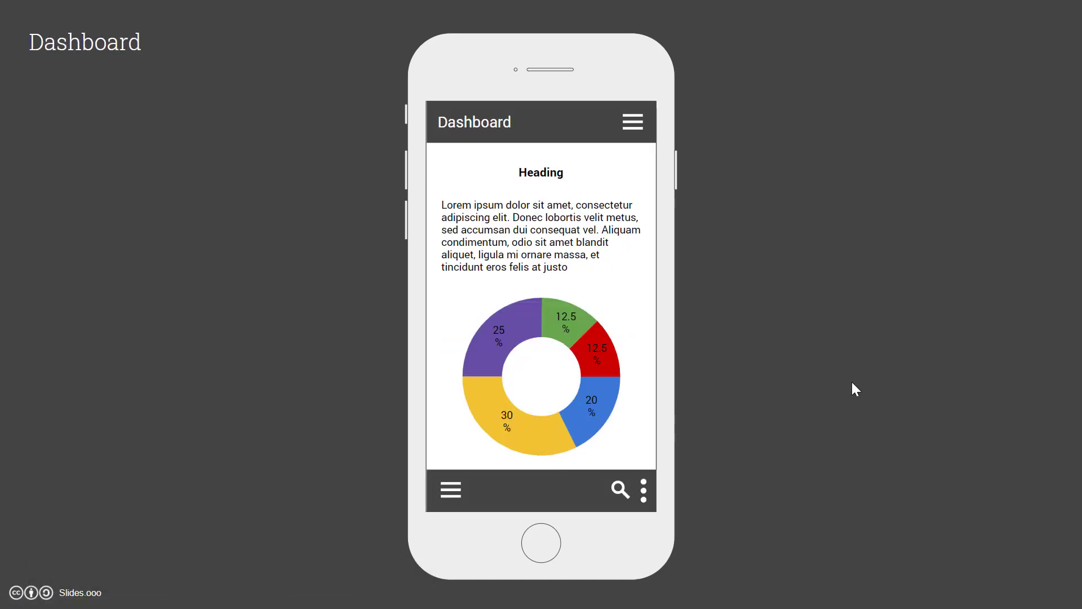
key(Escape)
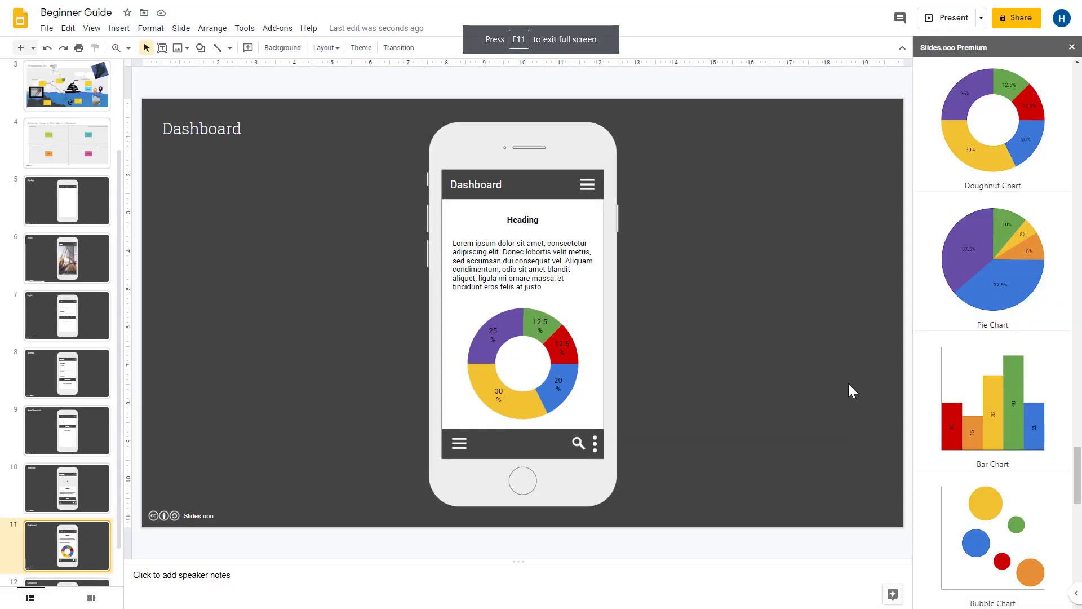
- Return to the start of the add-on's Mockups & Prototypes library, where the Devices mockups are listed
scroll(967, 319, up, 10)
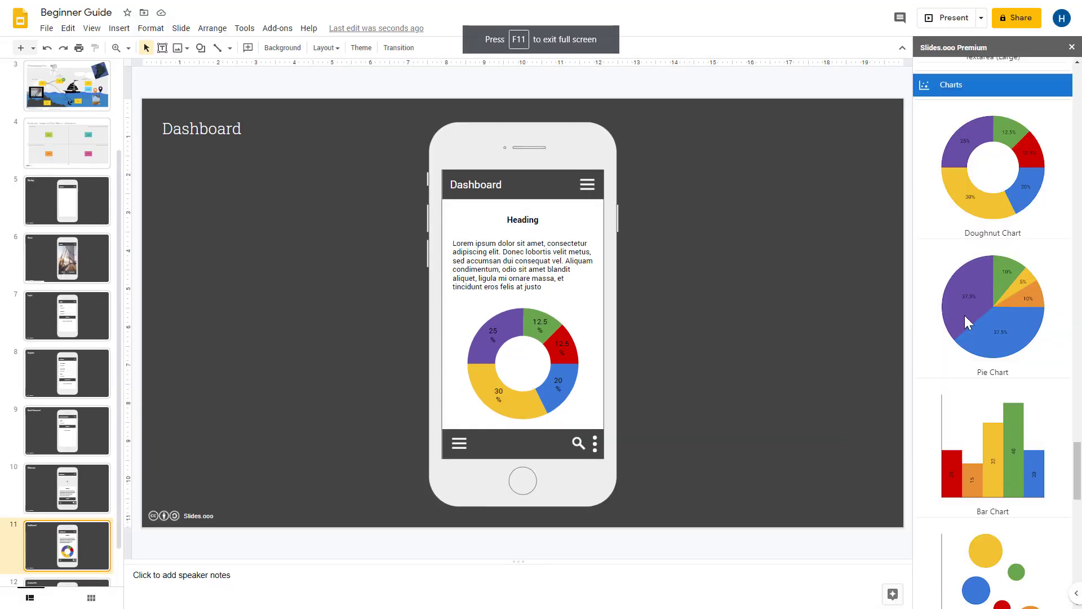
scroll(973, 327, up, 6)
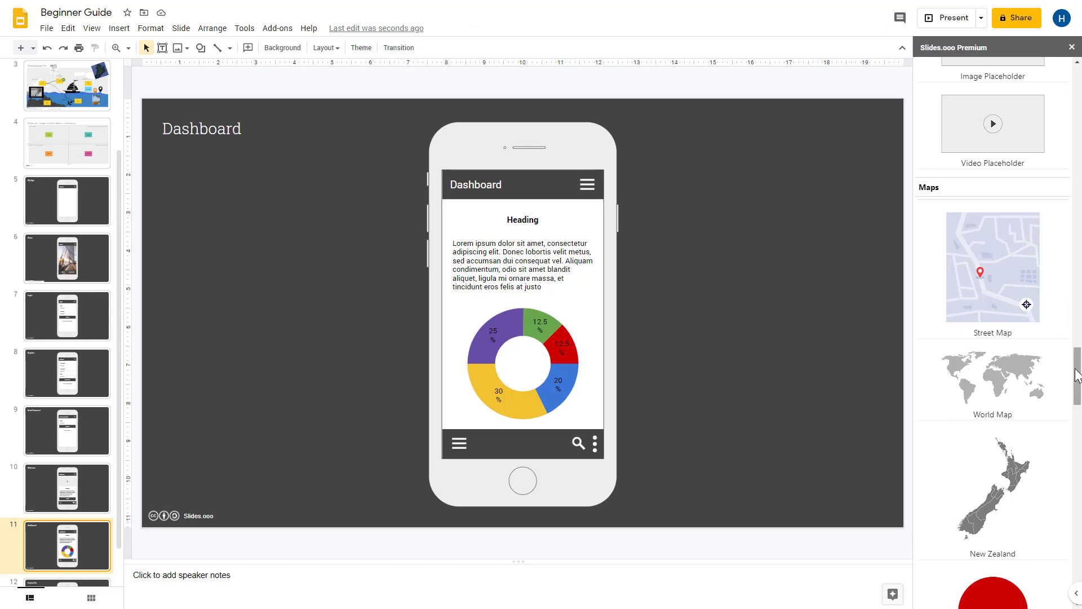
drag(1078, 372, 1081, 95)
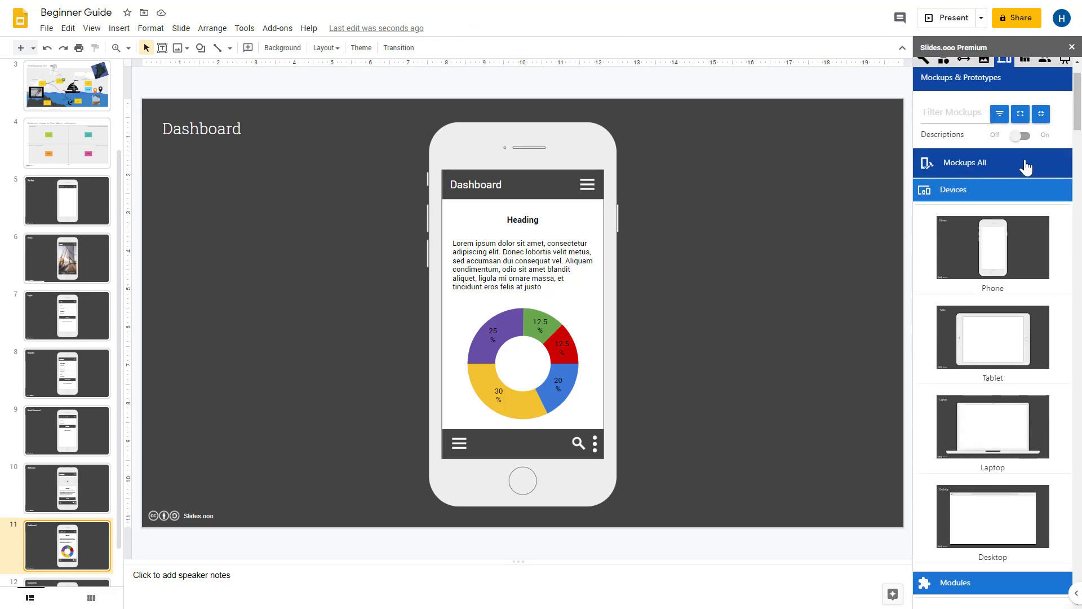